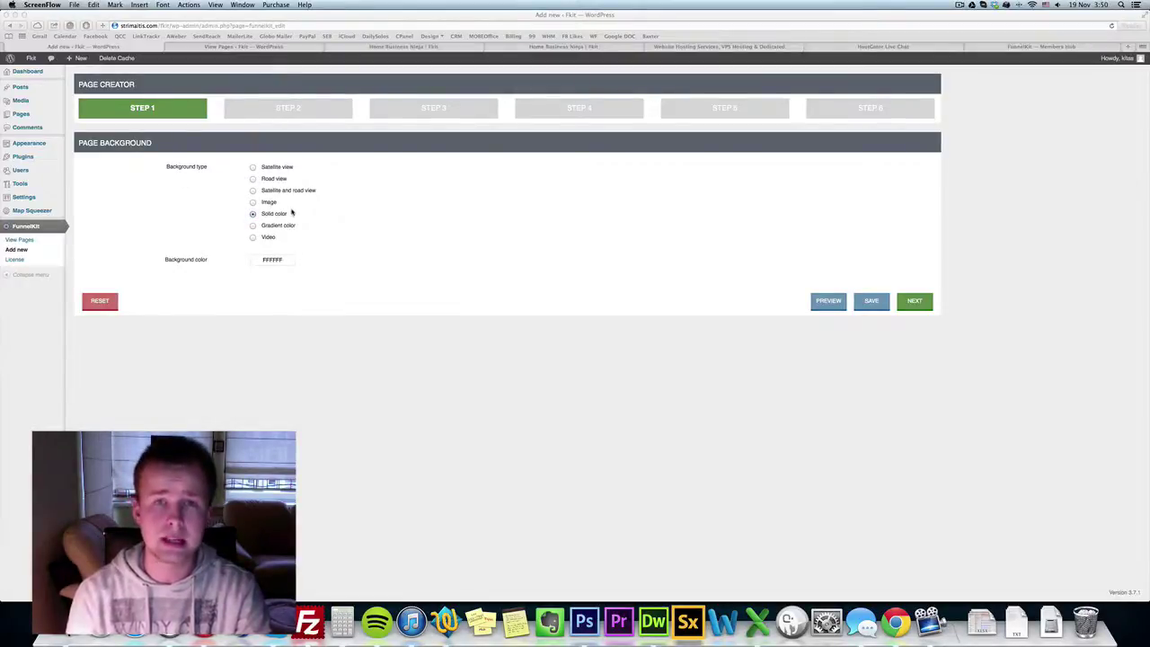
- Examine the settings offered by the image, map, solid color, gradient and video background types
{"action": "left_click", "coordinate": [292, 213]}
{"action": "left_click", "coordinate": [253, 202]}
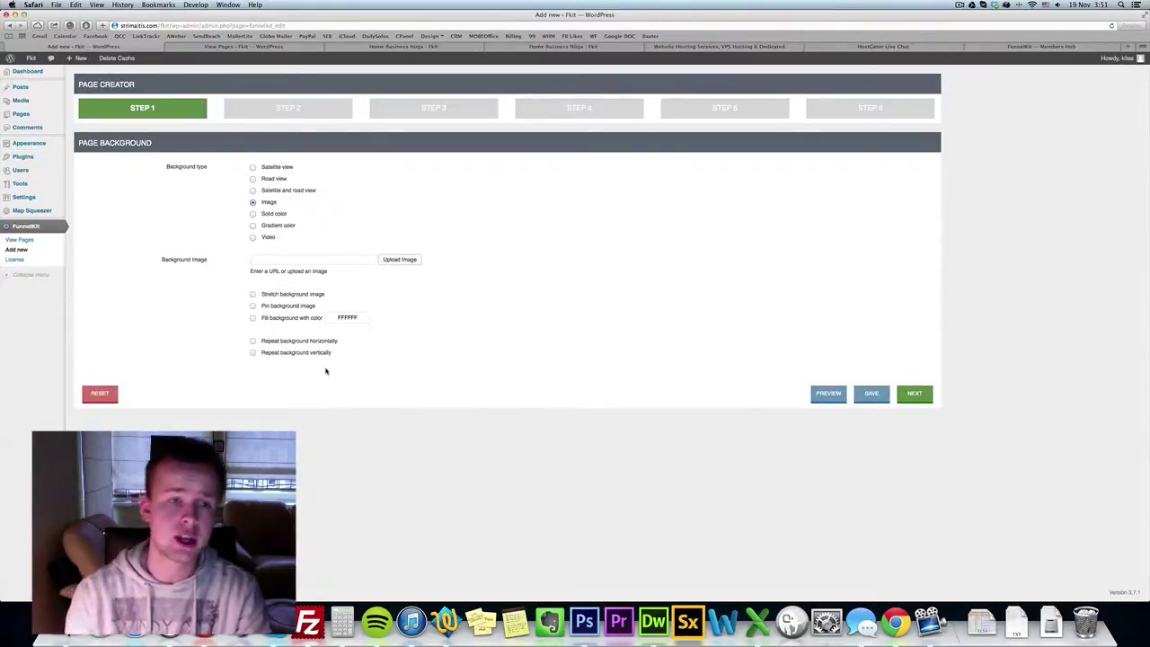
{"action": "left_click", "coordinate": [278, 189]}
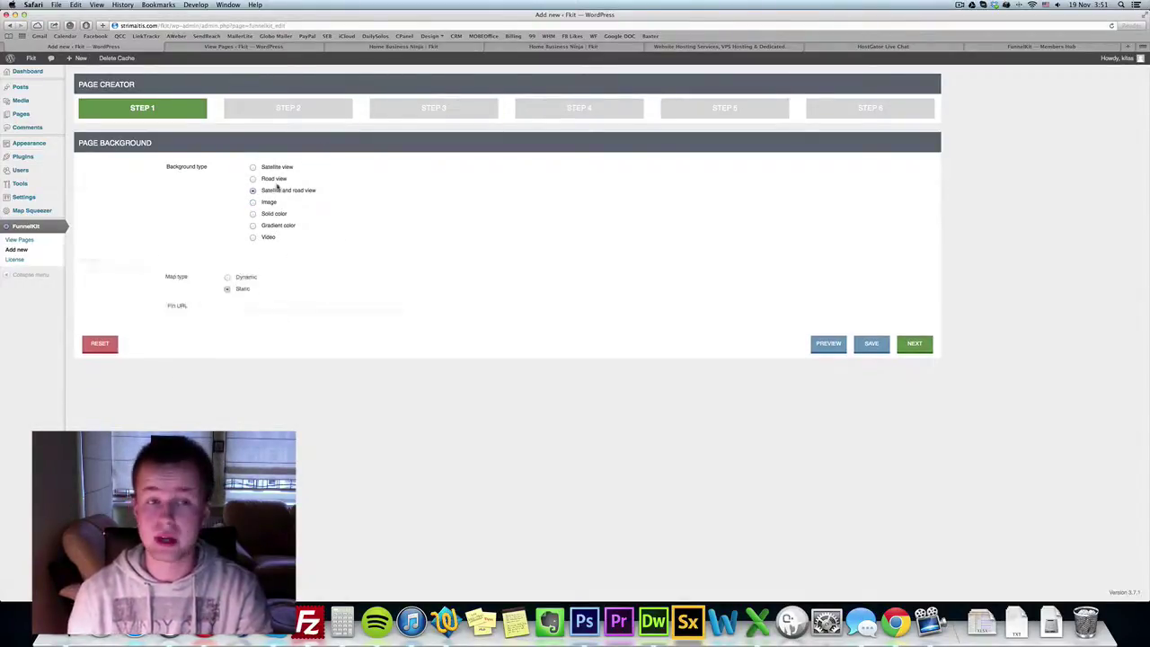
{"action": "left_click", "coordinate": [272, 178]}
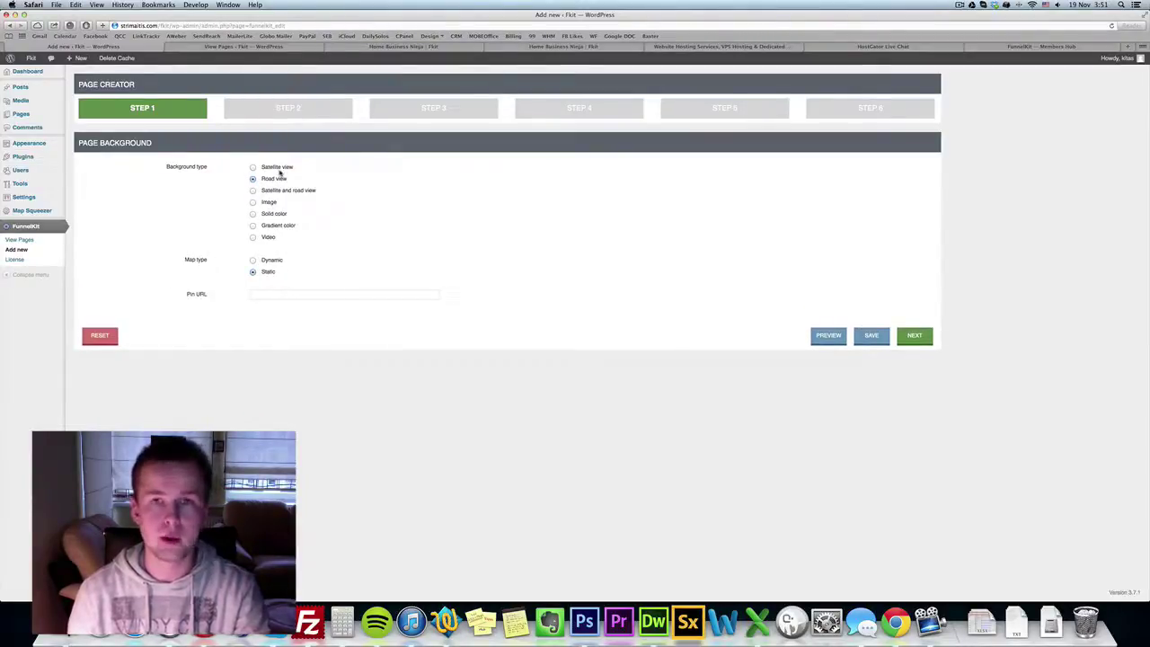
{"action": "left_click", "coordinate": [277, 215]}
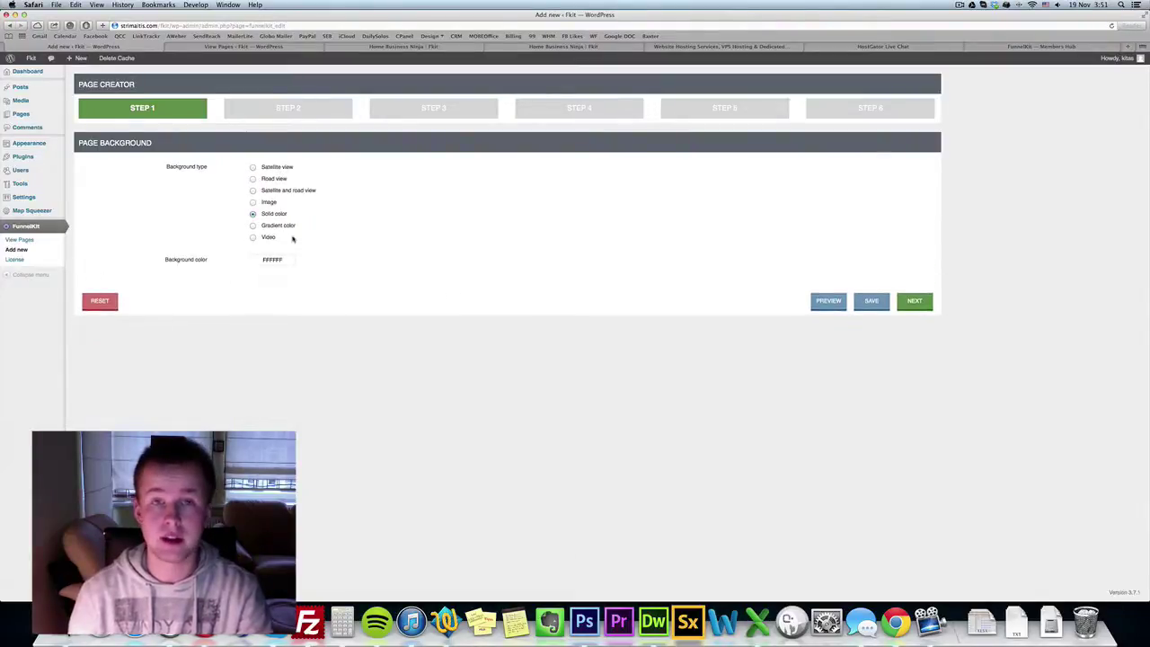
{"action": "left_click", "coordinate": [285, 225]}
{"action": "left_click", "coordinate": [268, 238]}
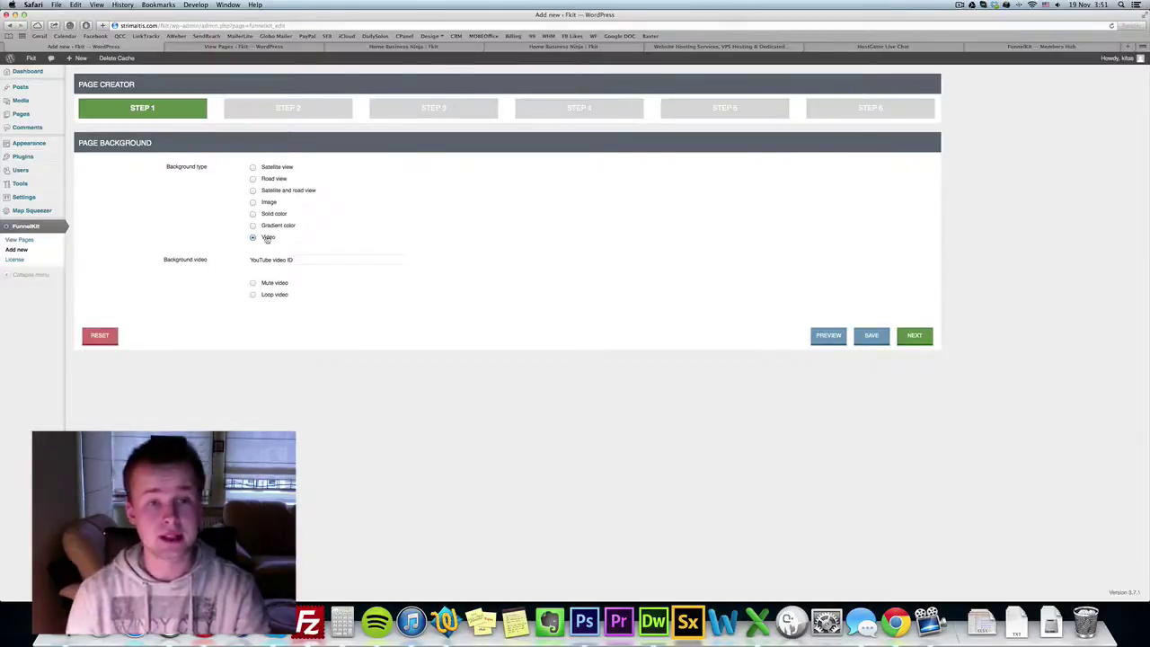
{"action": "left_click", "coordinate": [253, 202]}
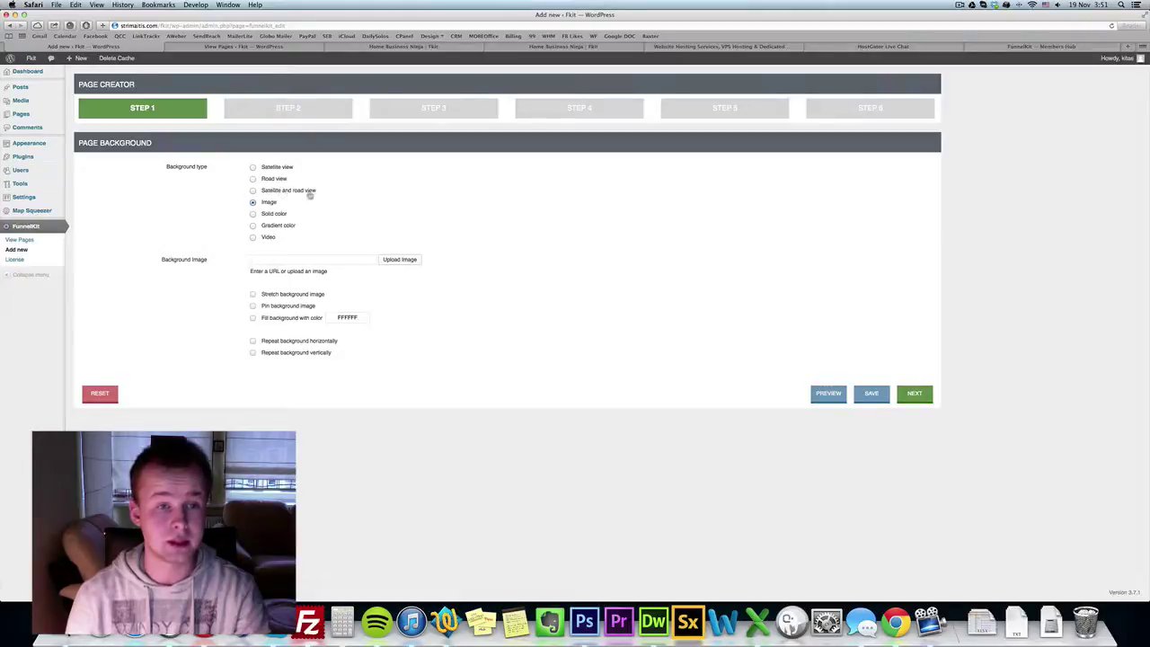
- Set the page background to Road view with the Dynamic map type and proceed to the main container settings
{"action": "left_click", "coordinate": [273, 179]}
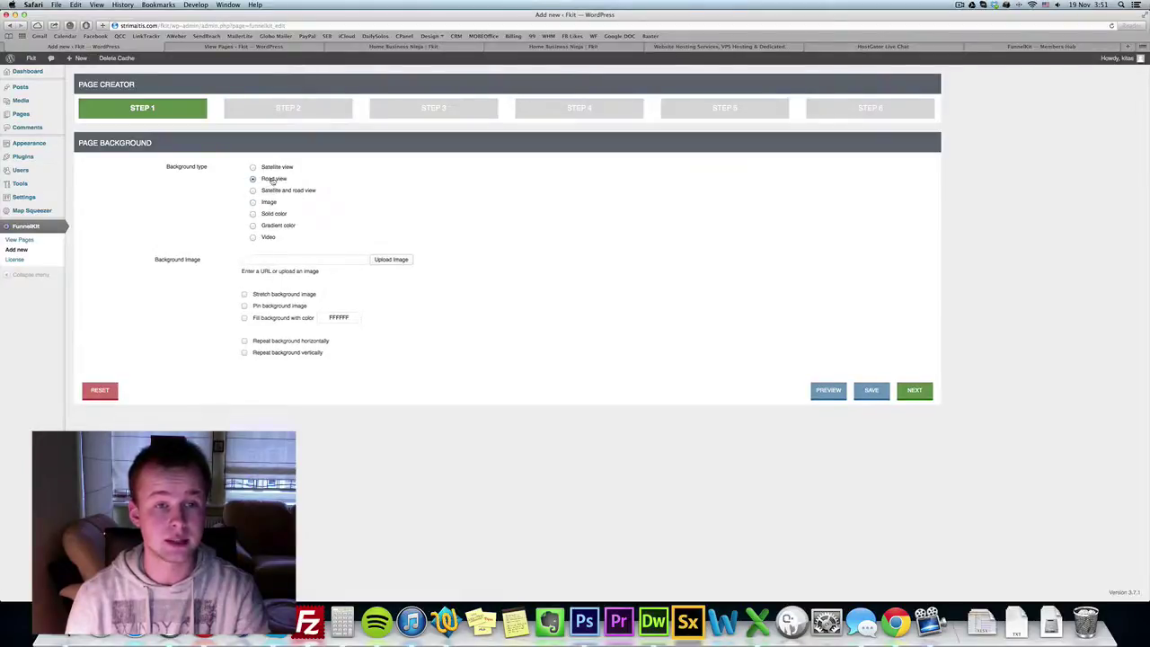
{"action": "left_click", "coordinate": [270, 260]}
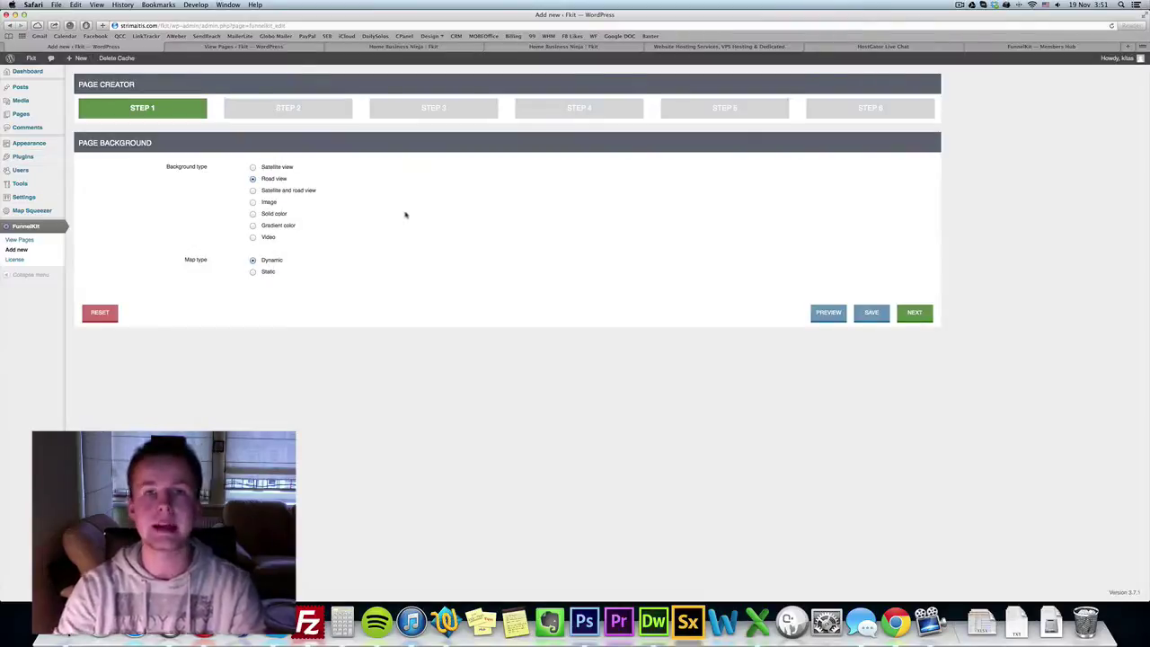
{"action": "left_click", "coordinate": [914, 313]}
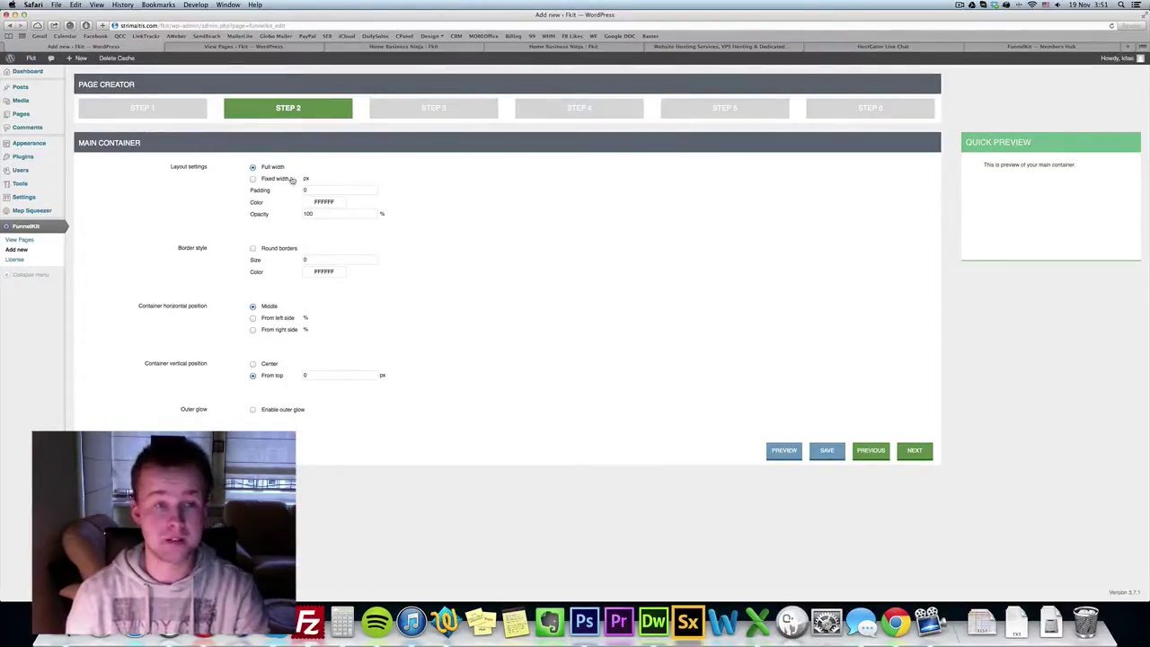
- Give the main container a fixed width of 800 px and round borders, and proceed to the subscription form builder
{"action": "left_click", "coordinate": [282, 180]}
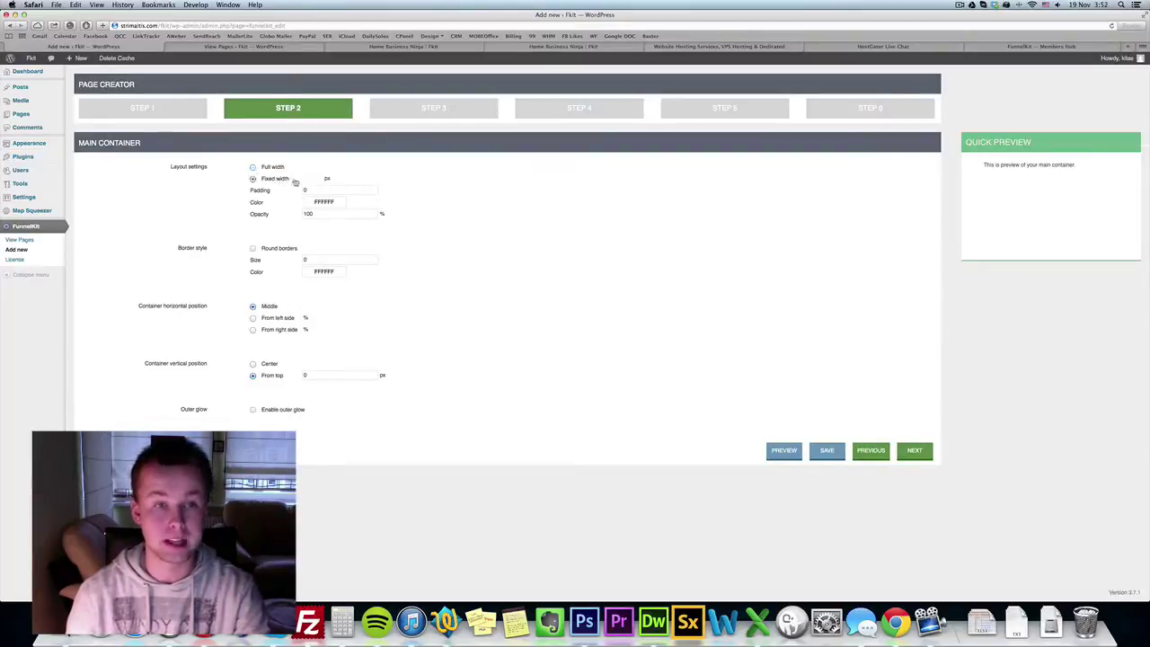
{"action": "double_click", "coordinate": [340, 178]}
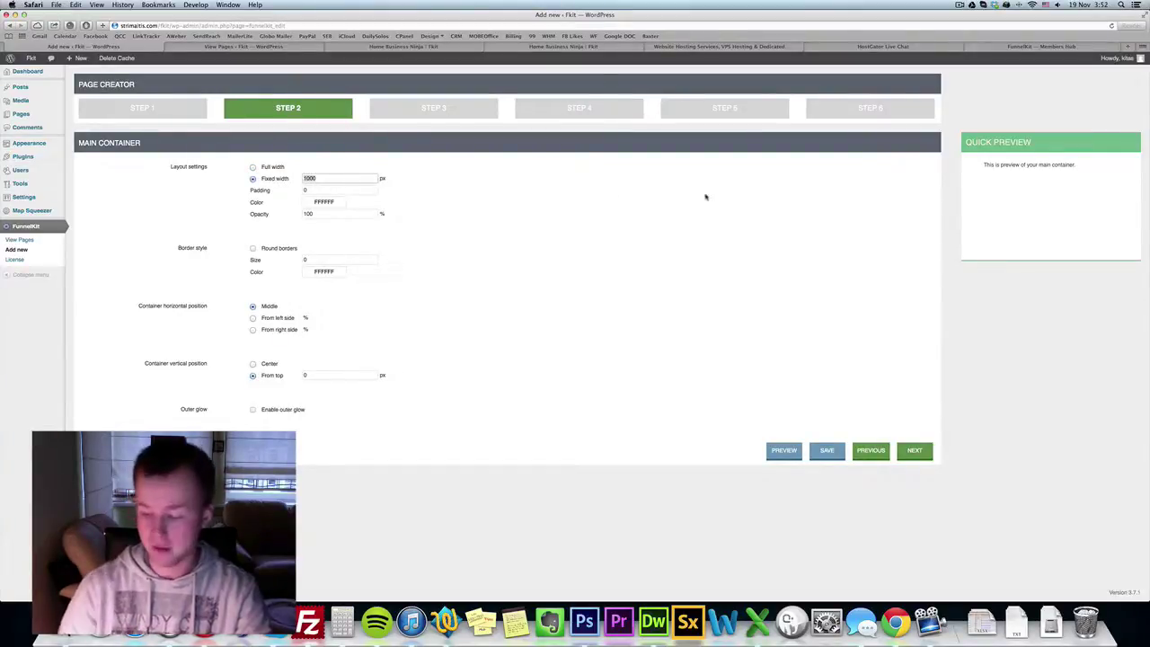
{"action": "type", "text": "800"}
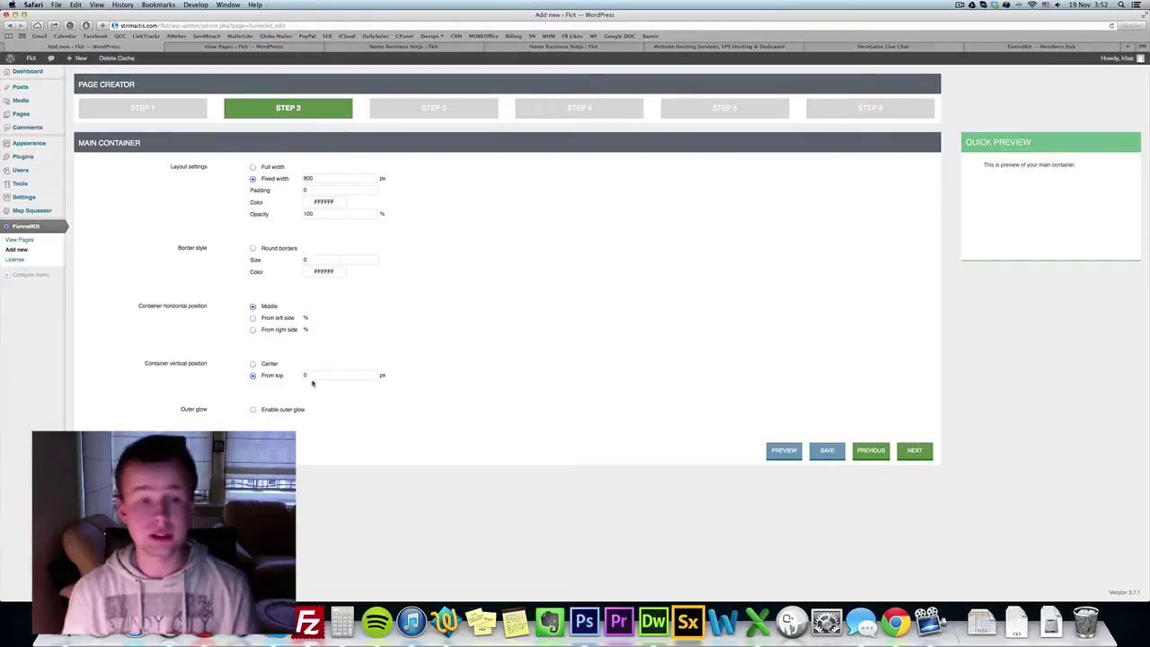
{"action": "left_click", "coordinate": [268, 250]}
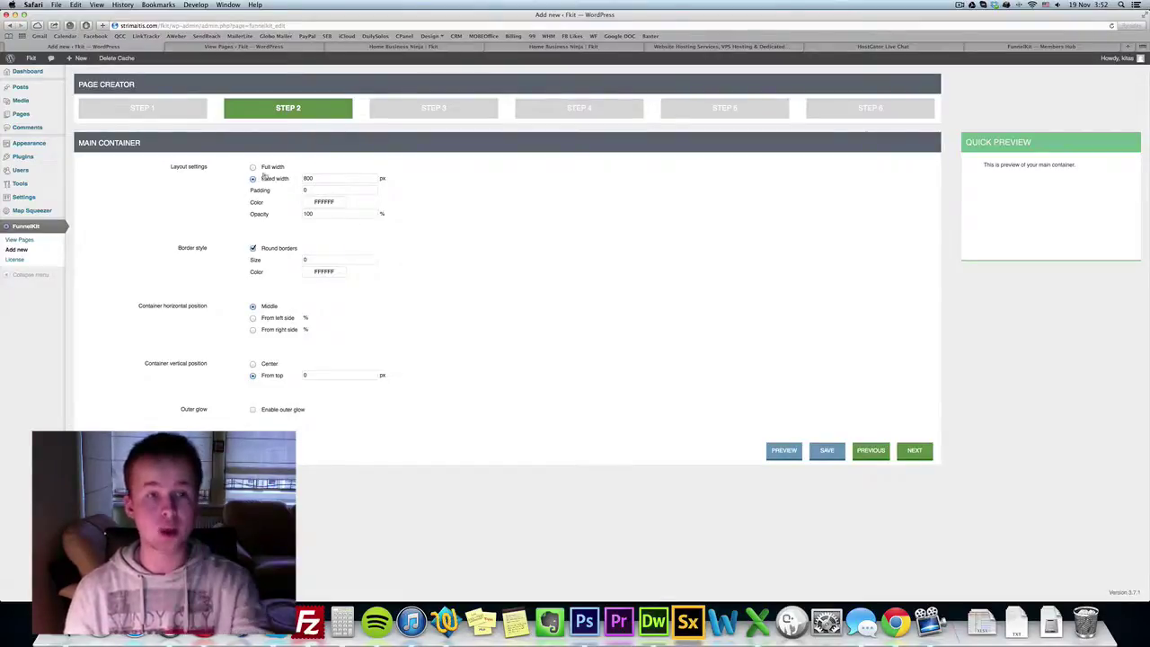
{"action": "left_click", "coordinate": [914, 450]}
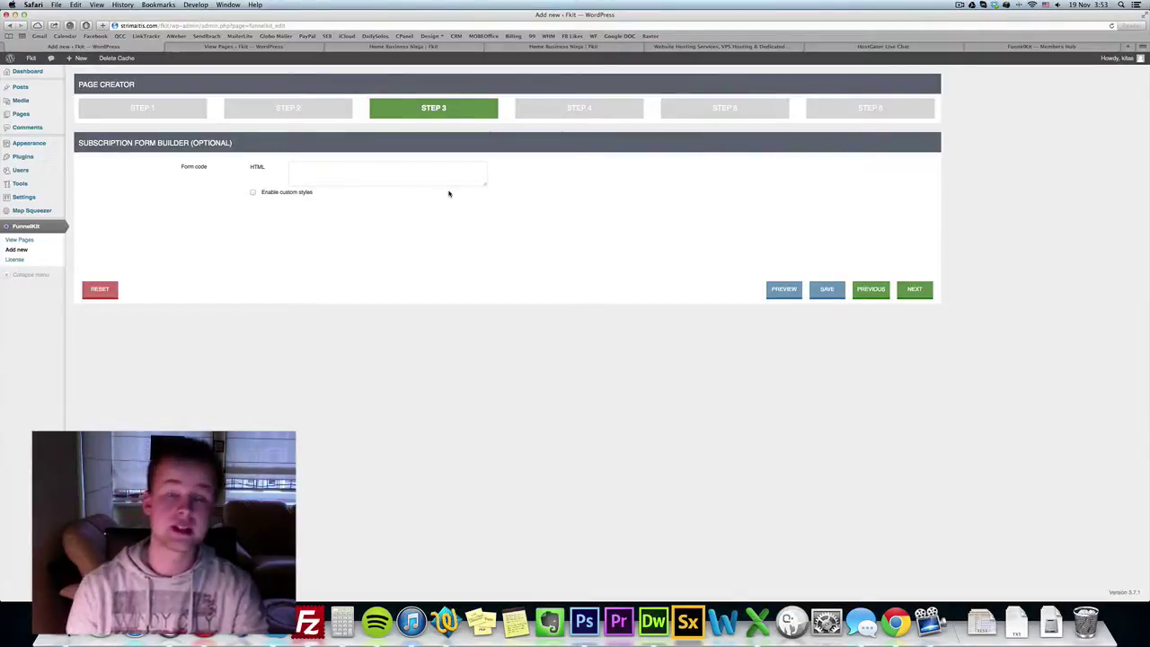
- Enable custom styles for the subscription form and review its styling options
{"action": "left_click", "coordinate": [284, 193]}
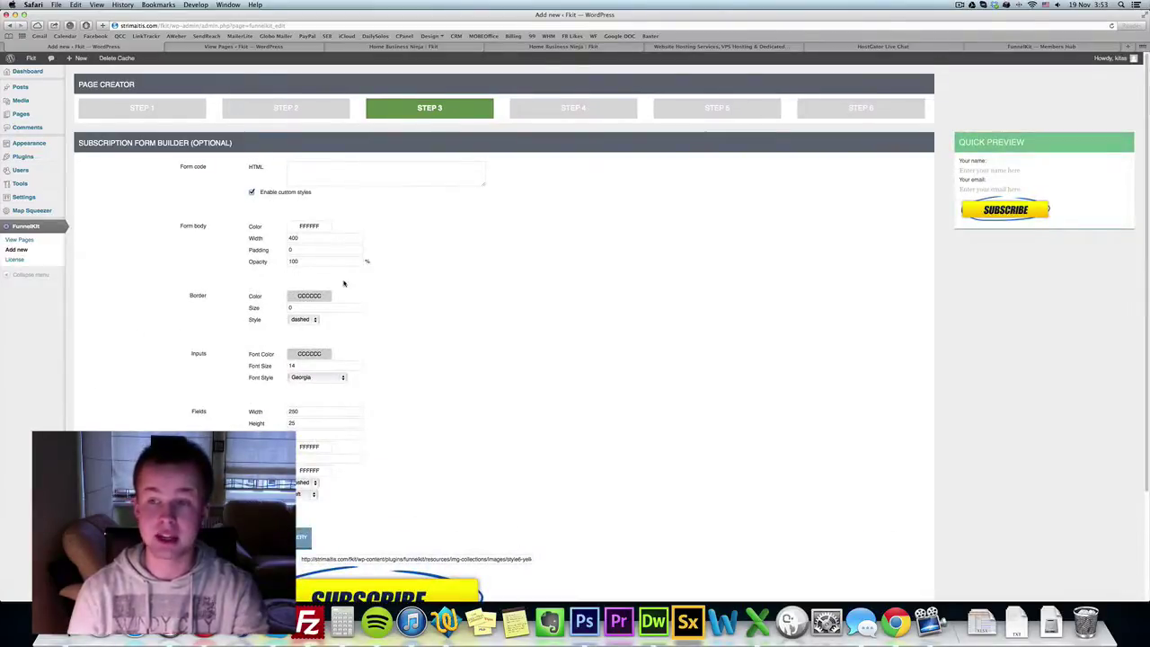
{"action": "scroll", "coordinate": [345, 283], "scroll_direction": "down", "scroll_amount": 1}
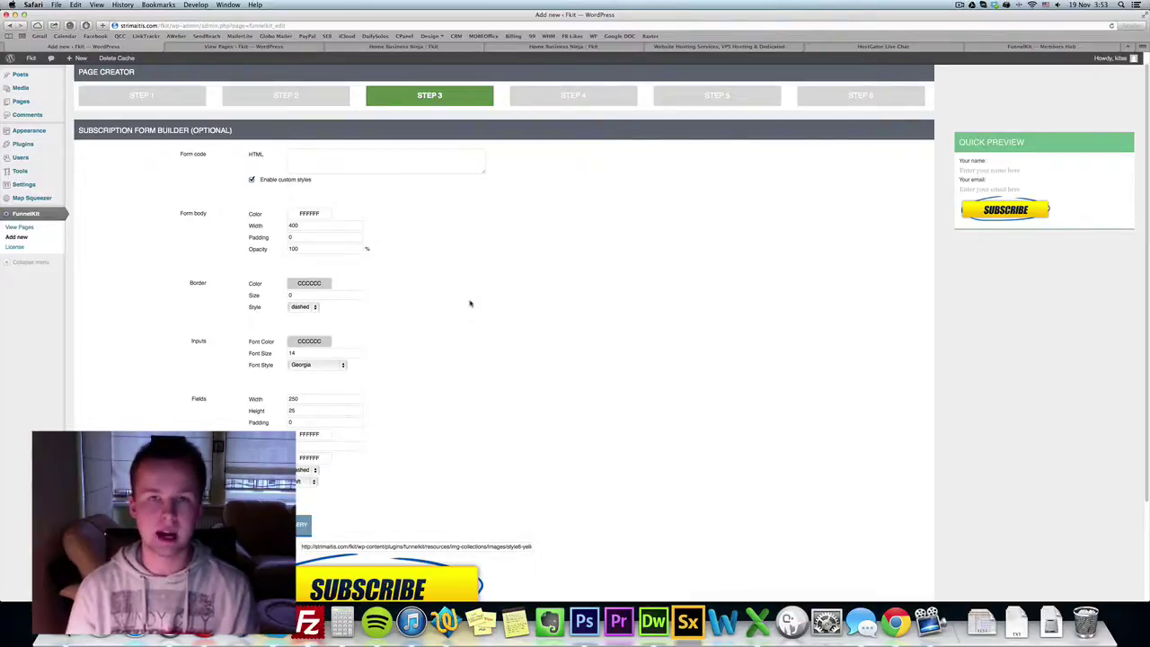
{"action": "scroll", "coordinate": [469, 304], "scroll_direction": "down", "scroll_amount": 3}
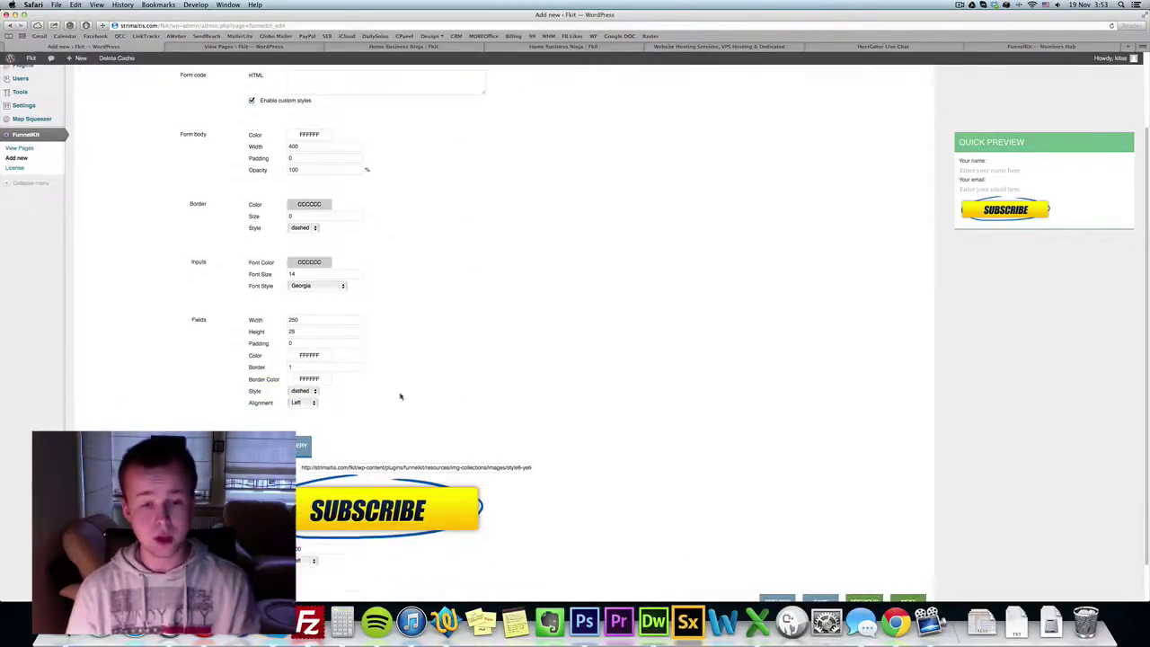
- Browse the Style 2 designs in the subscription form's button gallery without saving a choice
{"action": "left_click", "coordinate": [306, 445]}
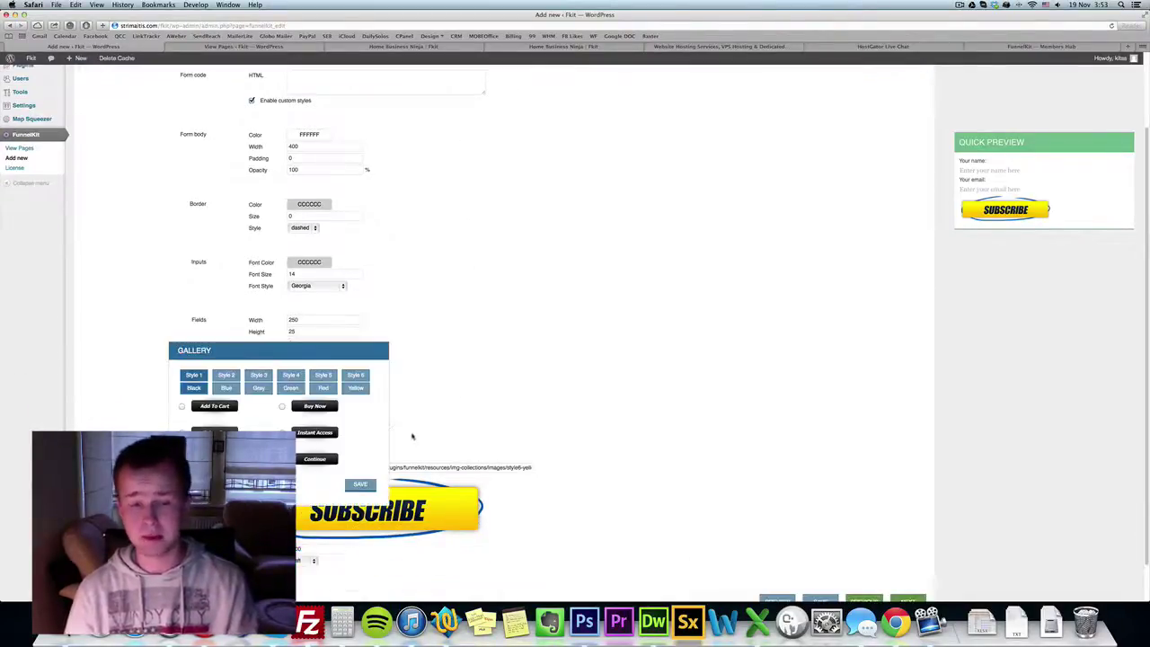
{"action": "left_click", "coordinate": [226, 374]}
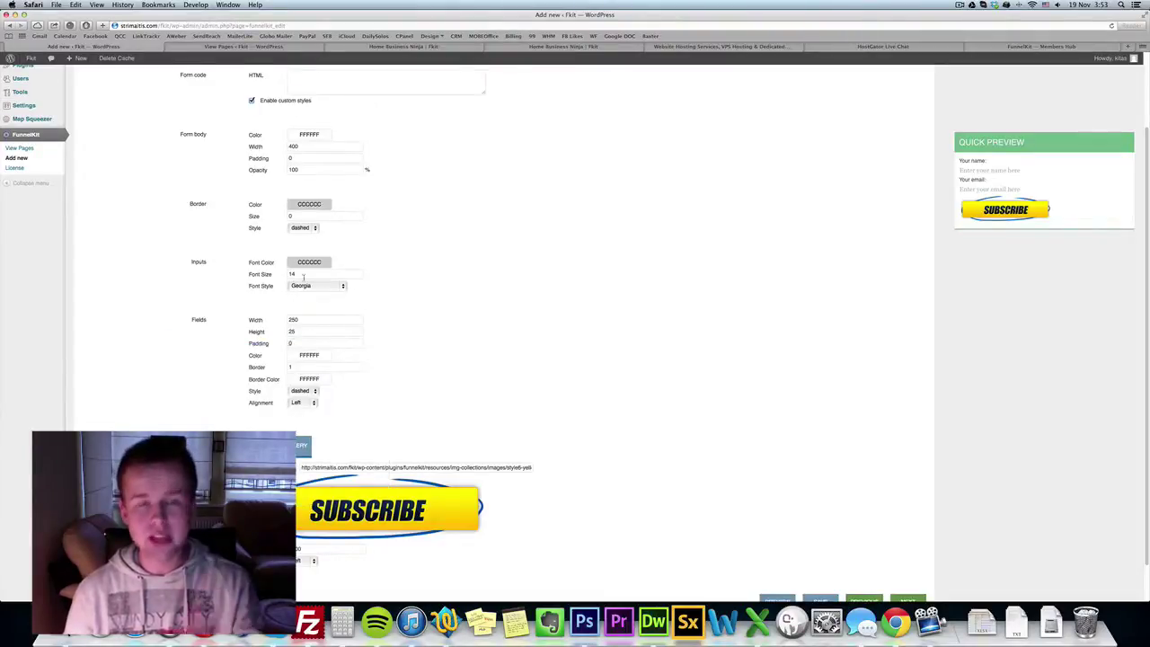
{"action": "scroll", "coordinate": [275, 388], "scroll_direction": "up", "scroll_amount": 3}
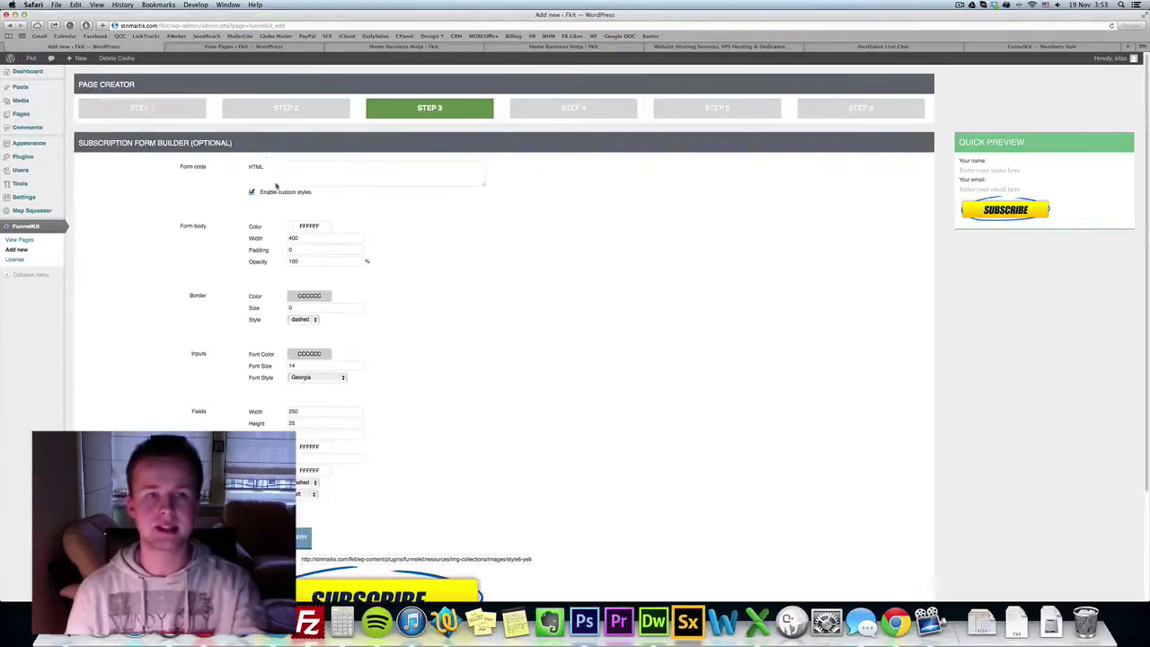
- In the step 4 content area, add an optin form, an image section above it and a text section above both
{"action": "left_click", "coordinate": [567, 113]}
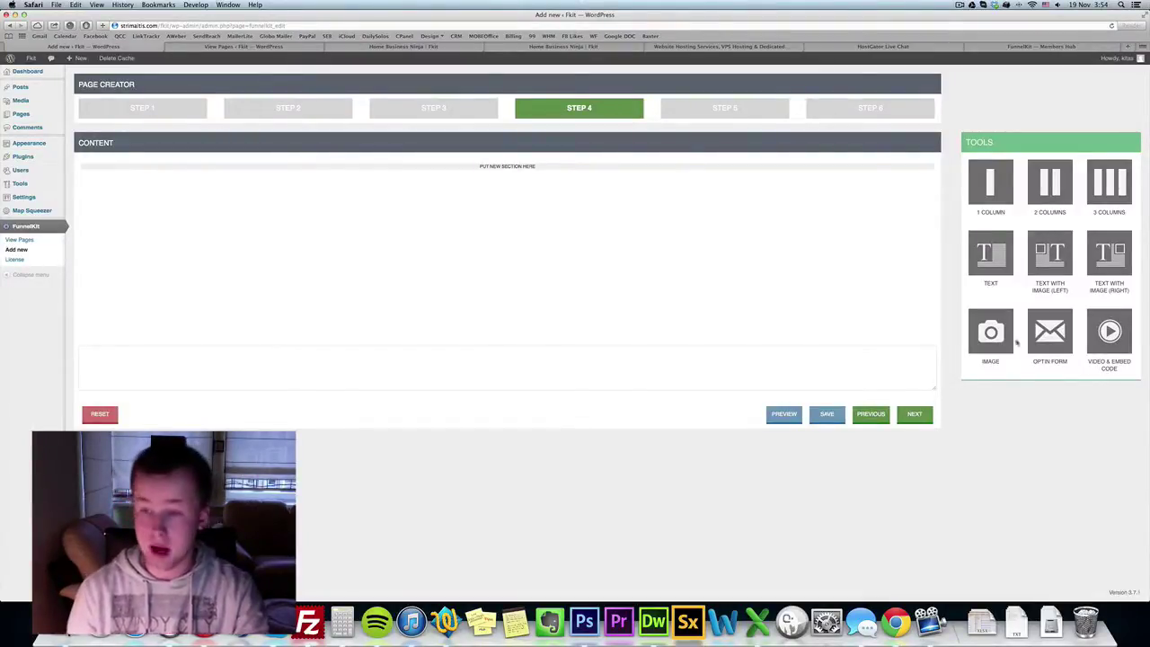
{"action": "left_click_drag", "start_coordinate": [1048, 333], "coordinate": [490, 169]}
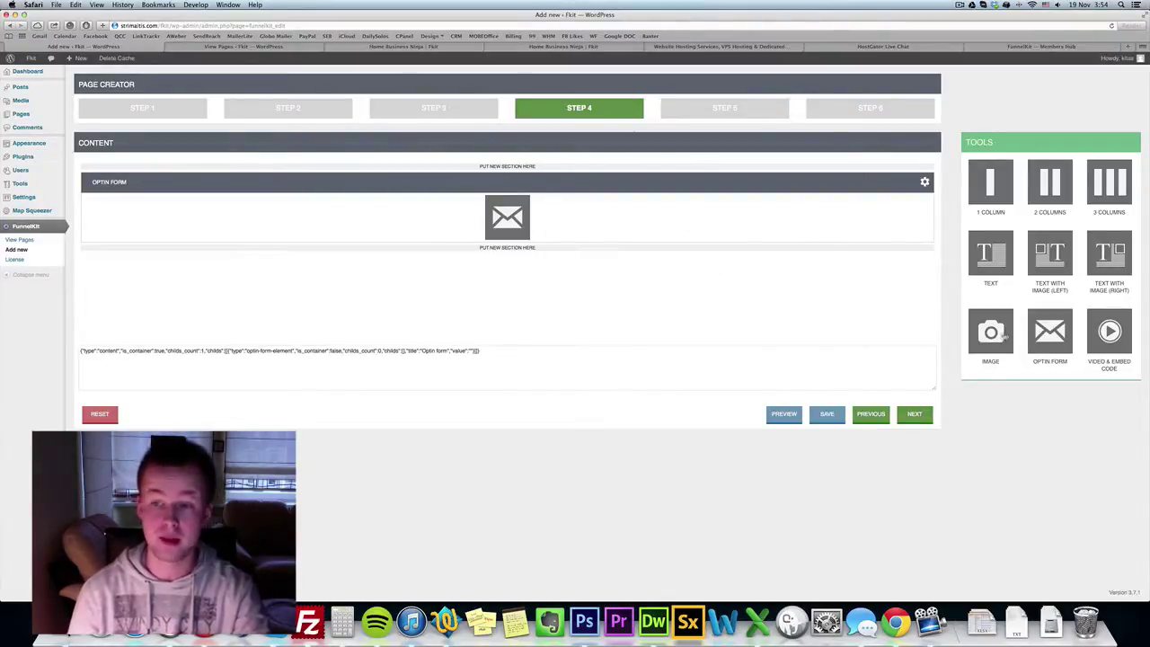
{"action": "left_click_drag", "start_coordinate": [993, 334], "coordinate": [494, 163]}
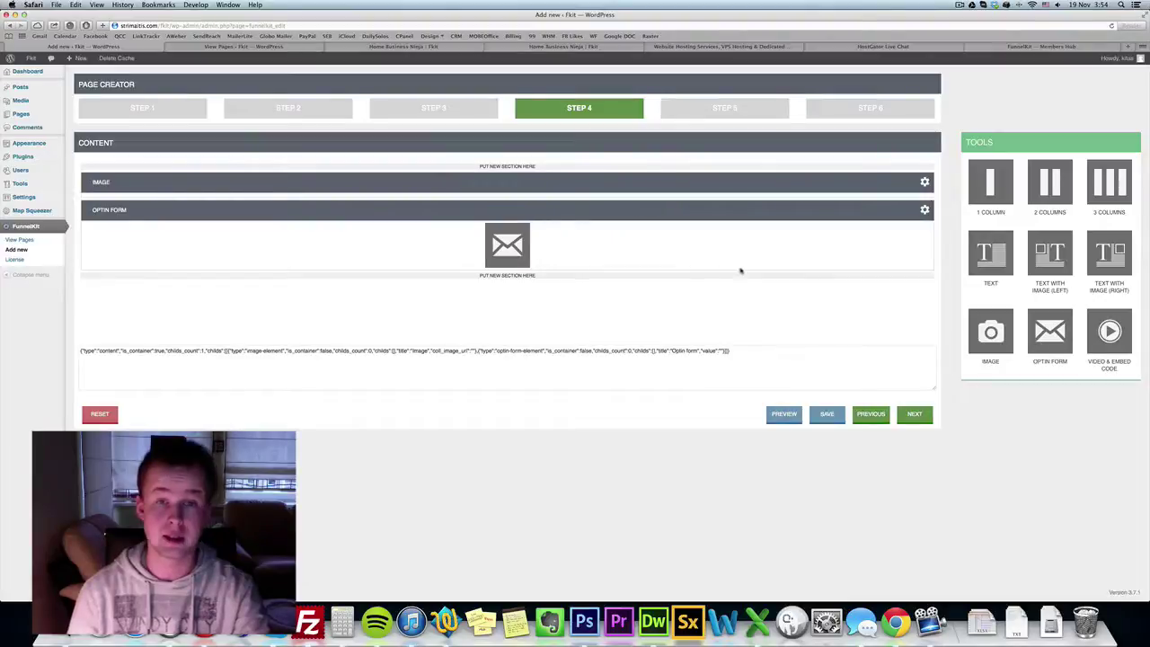
{"action": "left_click_drag", "start_coordinate": [984, 262], "coordinate": [577, 175]}
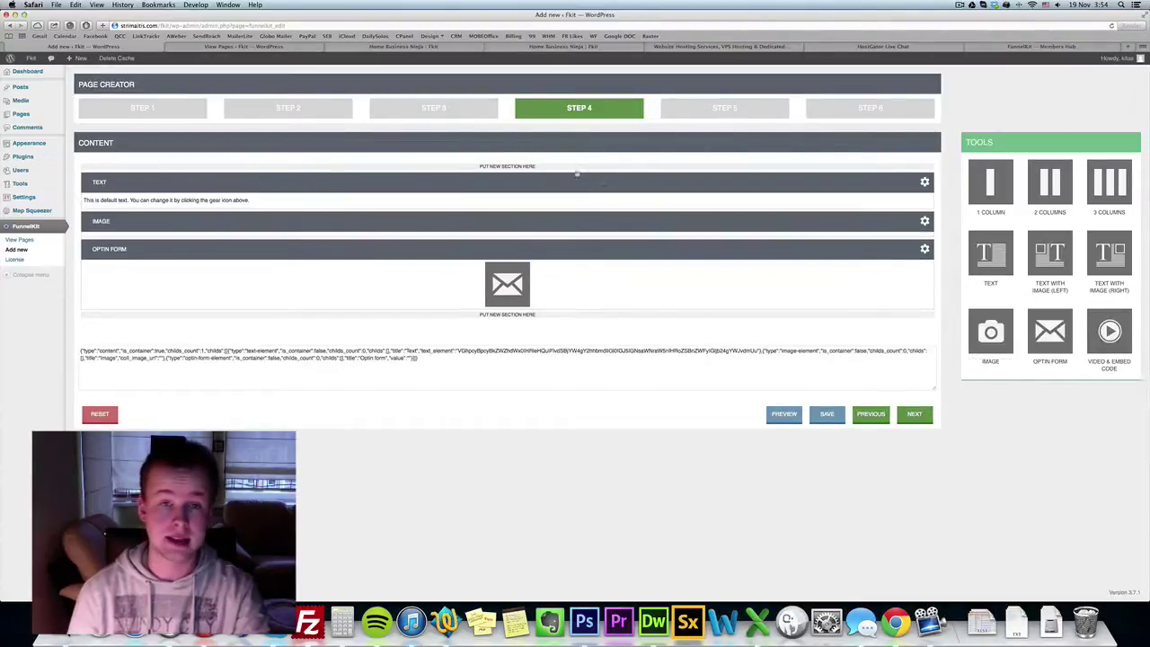
- Insert the Download Now image style1-yellow-5.png from the media library into the image section and save it
{"action": "left_click", "coordinate": [925, 221]}
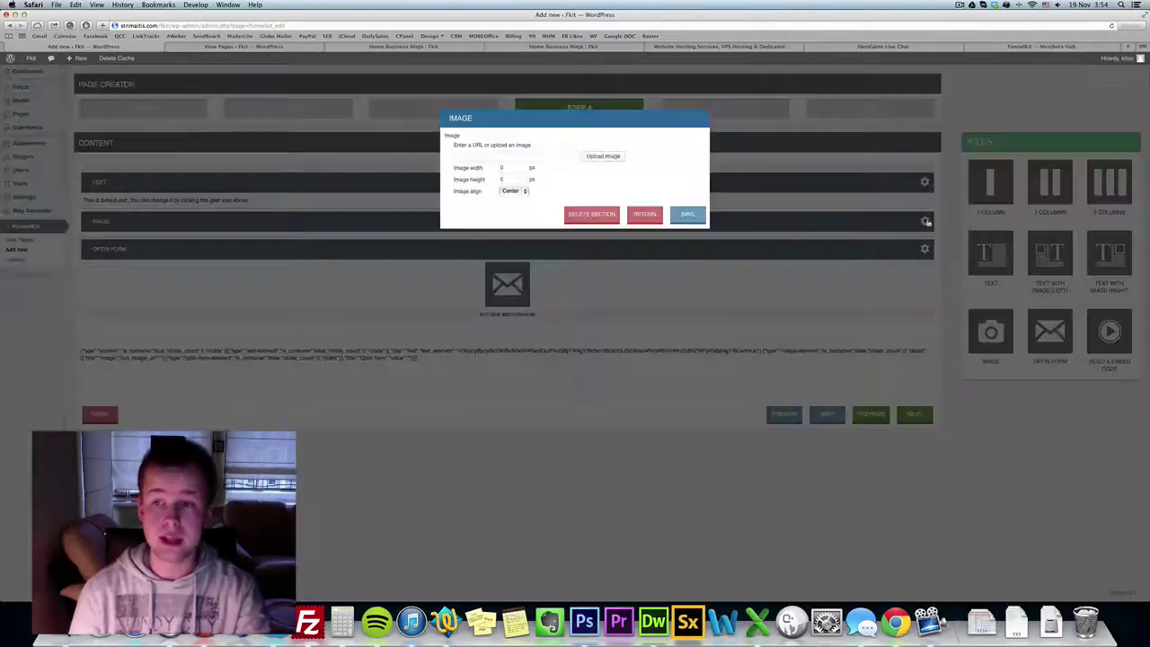
{"action": "left_click", "coordinate": [610, 158]}
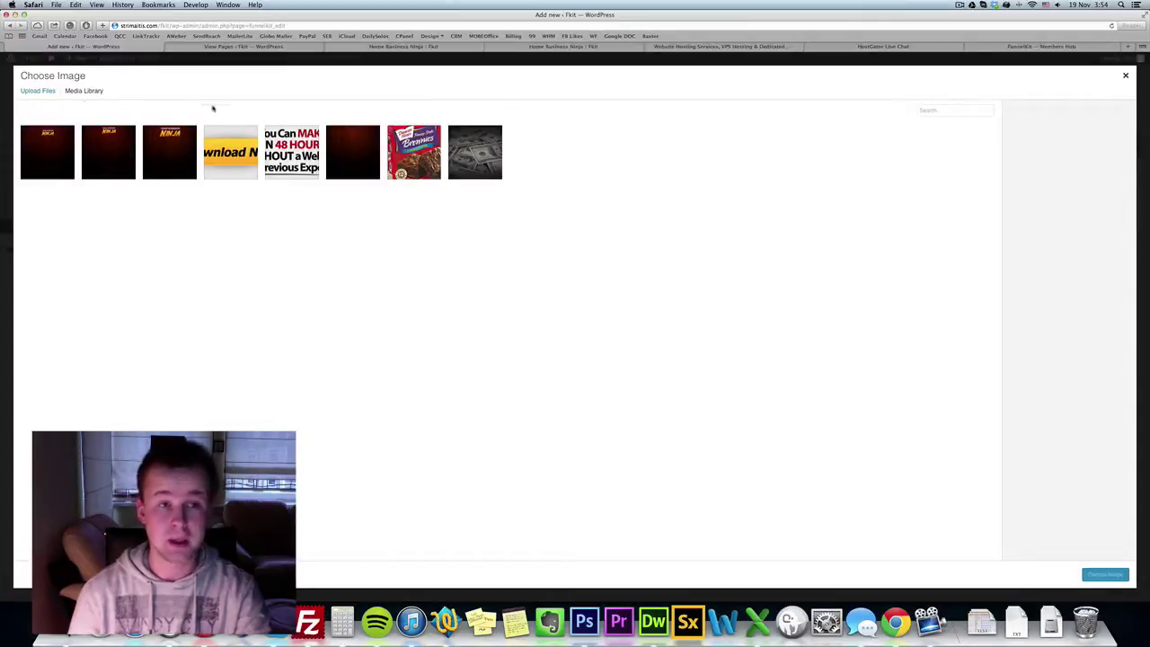
{"action": "left_click", "coordinate": [234, 147]}
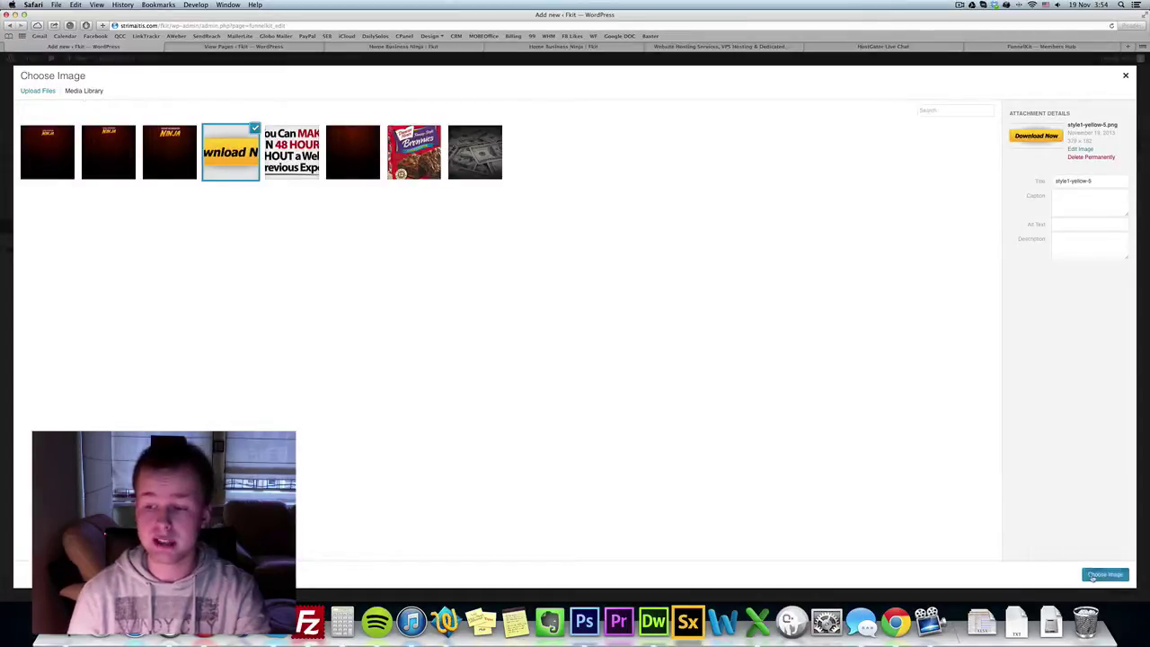
{"action": "left_click", "coordinate": [1103, 574]}
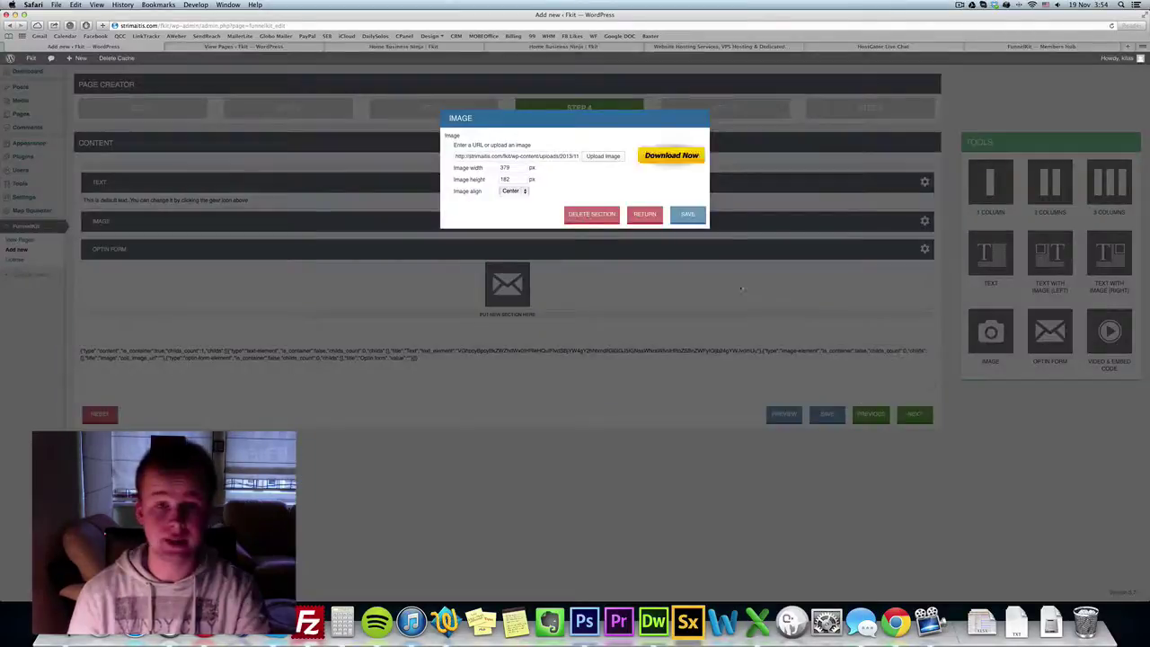
{"action": "left_click", "coordinate": [687, 214]}
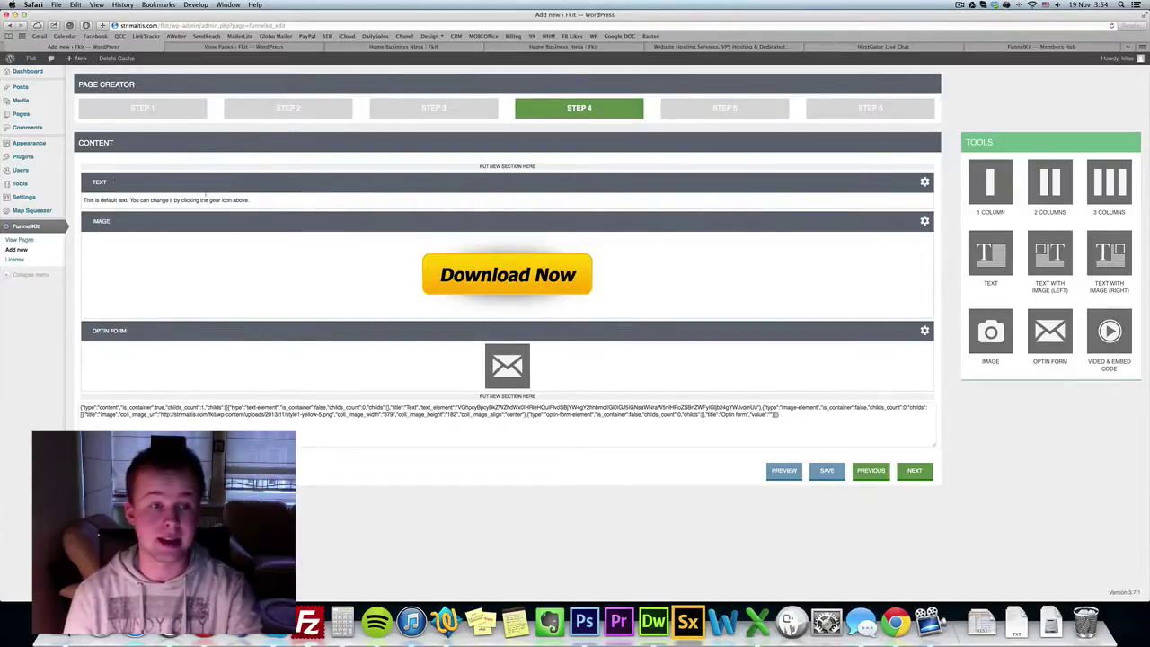
- Replace the text section's default text with "FunnelKit Demonstration"
{"action": "left_click", "coordinate": [923, 183]}
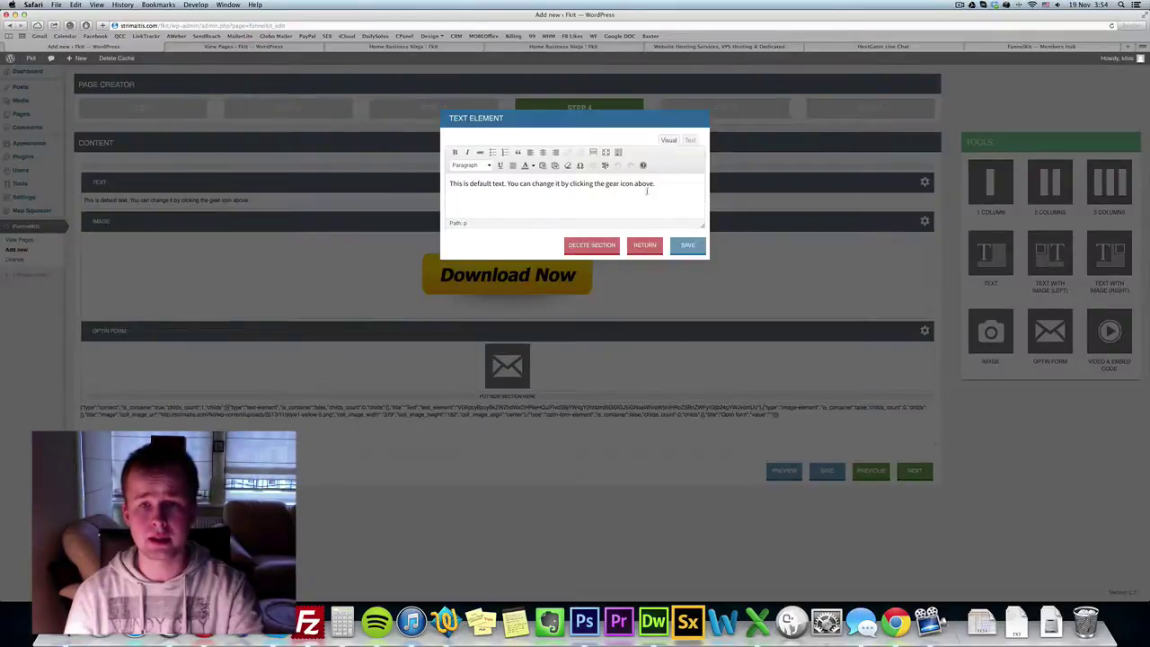
{"action": "key", "text": "super+a"}
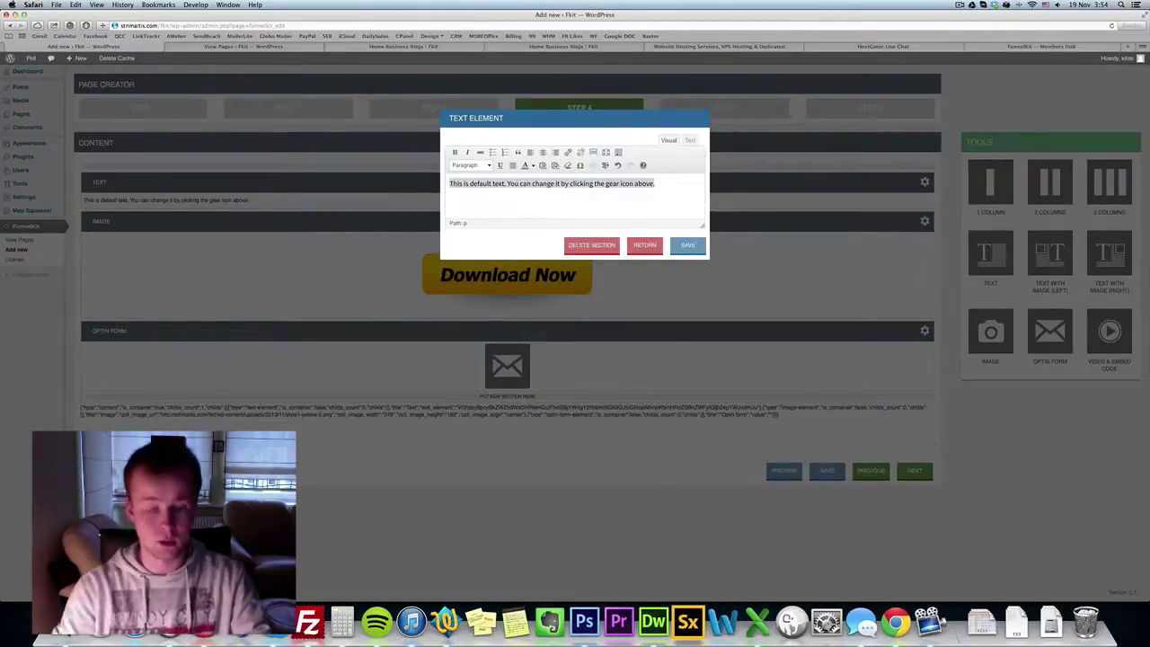
{"action": "type", "text": "FunnelKit"}
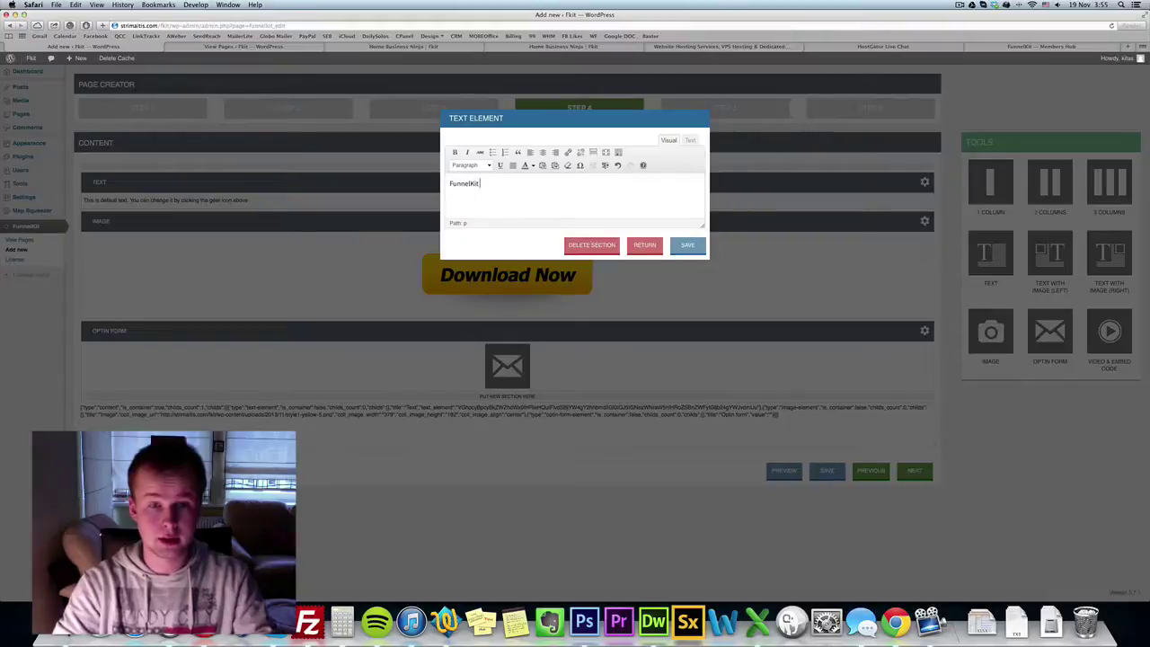
{"action": "type", "text": " Demonstr"}
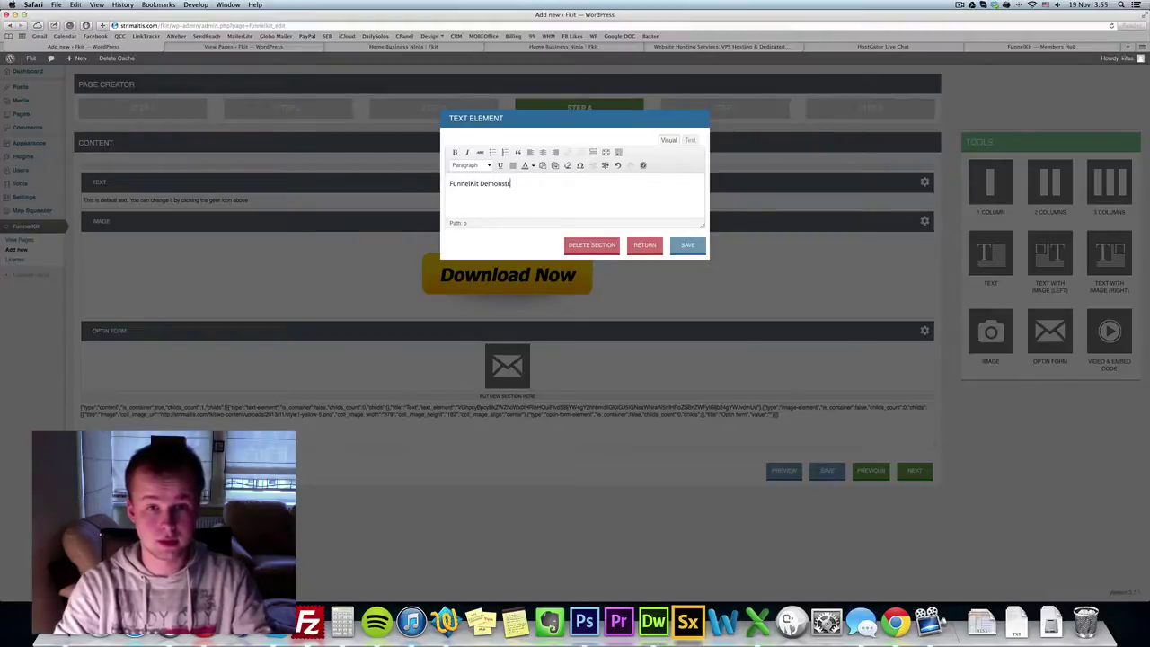
{"action": "type", "text": "ation"}
- Center the "FunnelKit Demonstration" text and format it as Heading 1
{"action": "key", "text": "super+a"}
{"action": "left_click", "coordinate": [542, 152]}
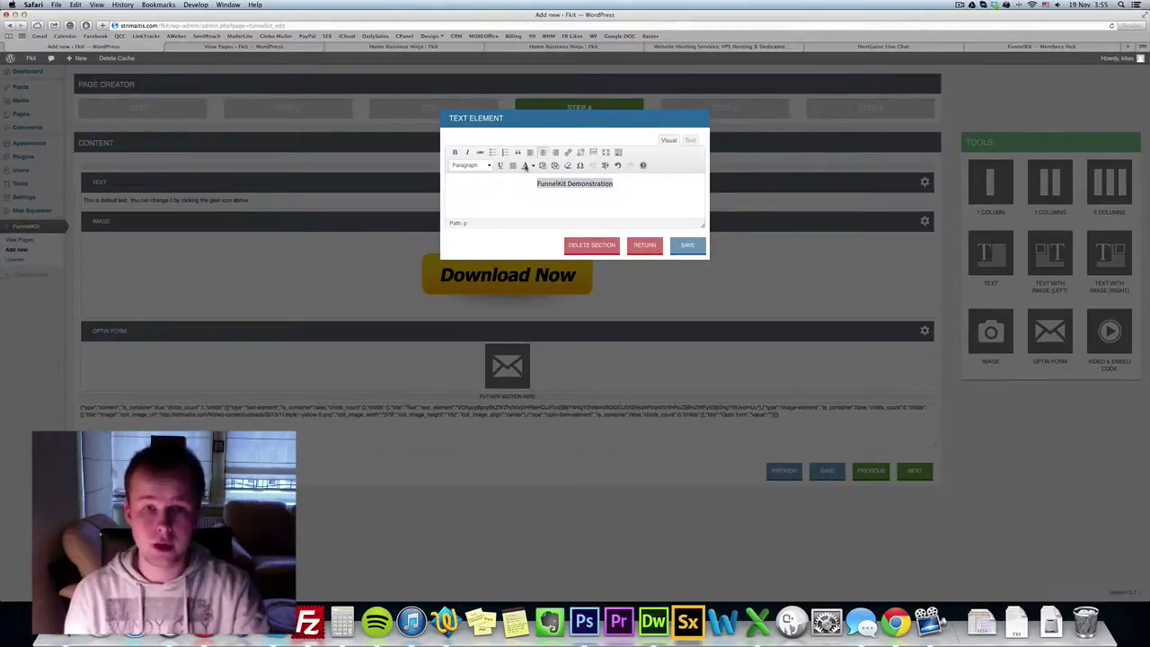
{"action": "left_click", "coordinate": [489, 165]}
{"action": "left_click", "coordinate": [485, 187]}
{"action": "left_click", "coordinate": [639, 205]}
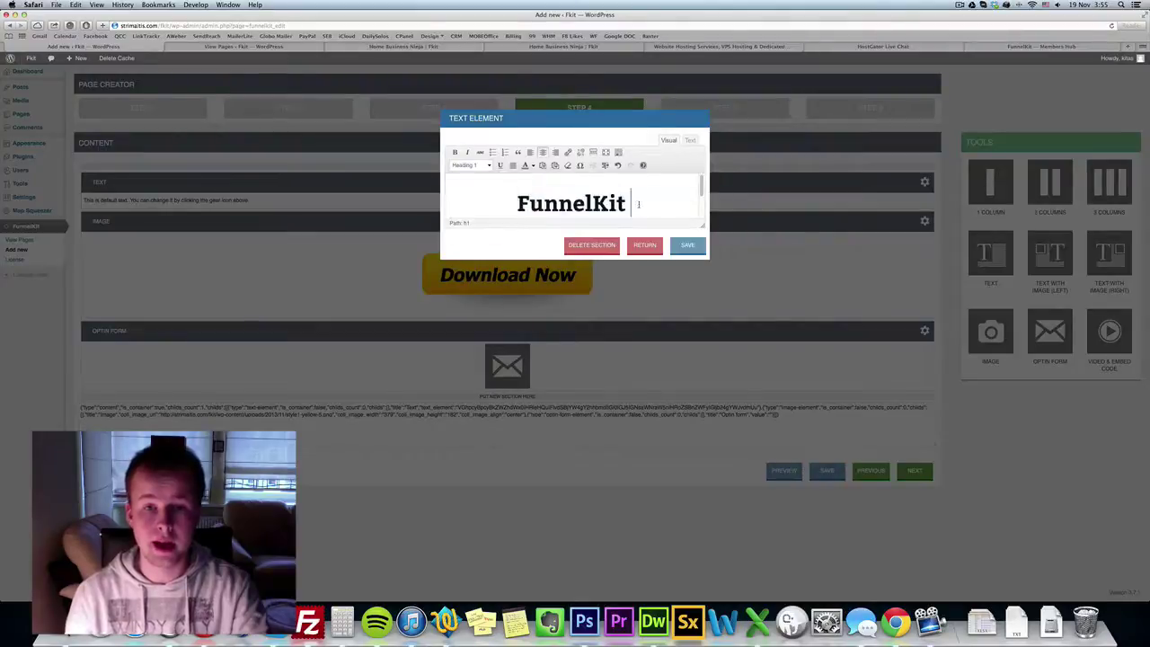
- Save the centered "FunnelKit Demonstration" heading in the text section
{"action": "left_click", "coordinate": [687, 246]}
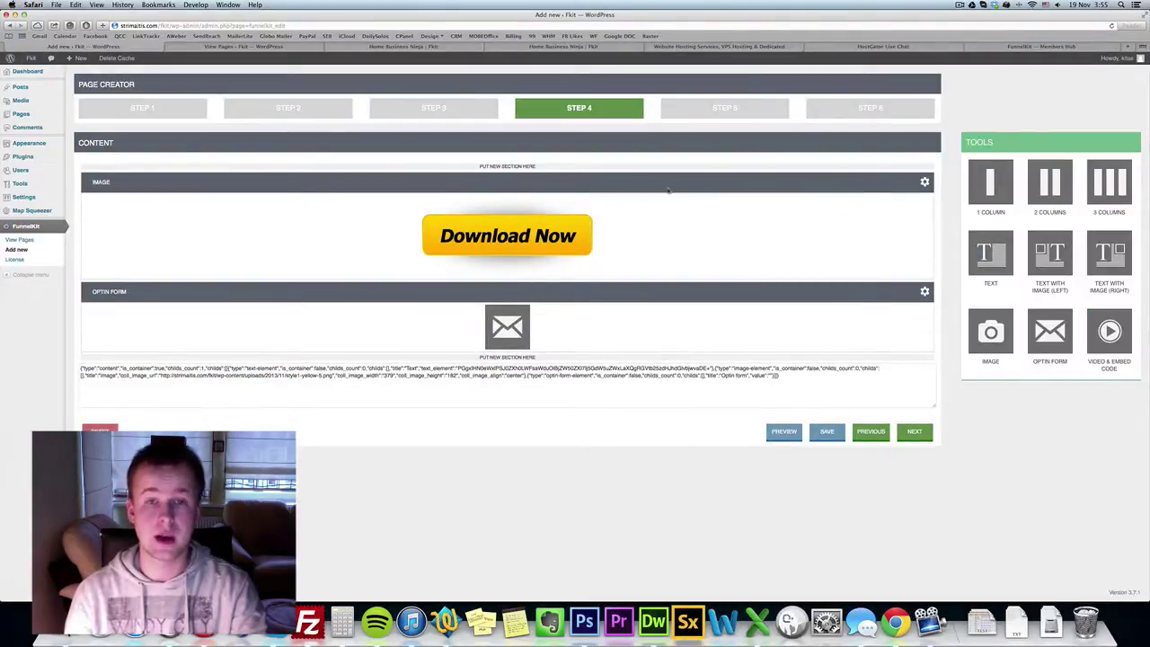
{"action": "left_click_drag", "start_coordinate": [438, 189], "coordinate": [1132, 146]}
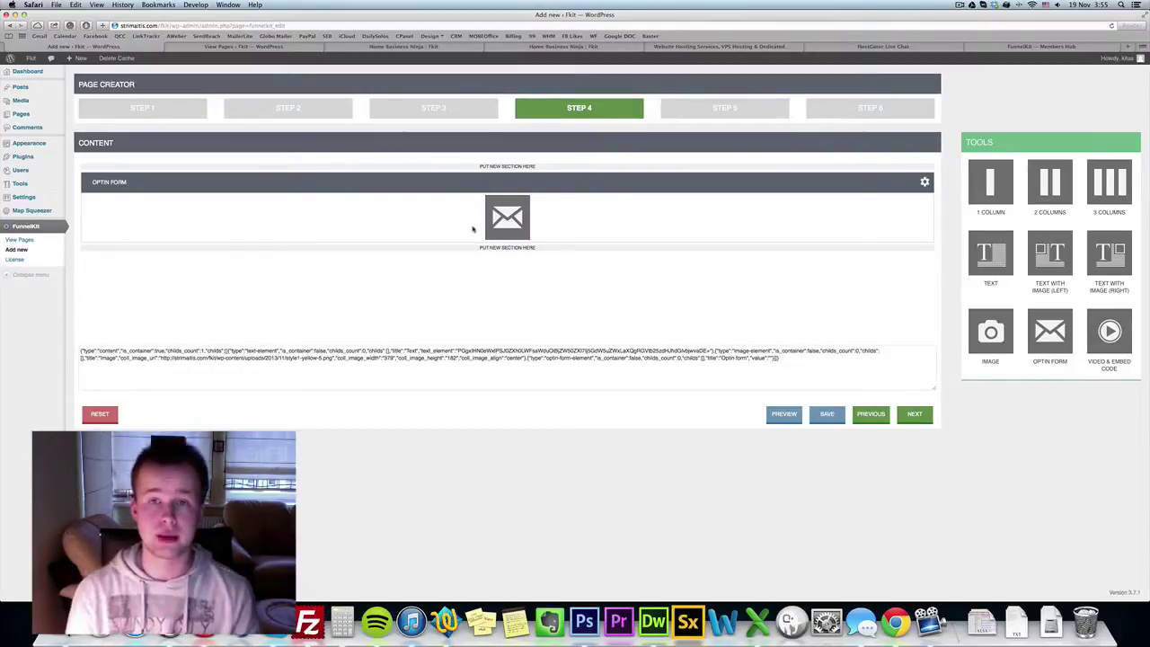
- Enable callout messages in step 5 and the exit message in step 6 of the page creator
{"action": "left_click", "coordinate": [710, 120]}
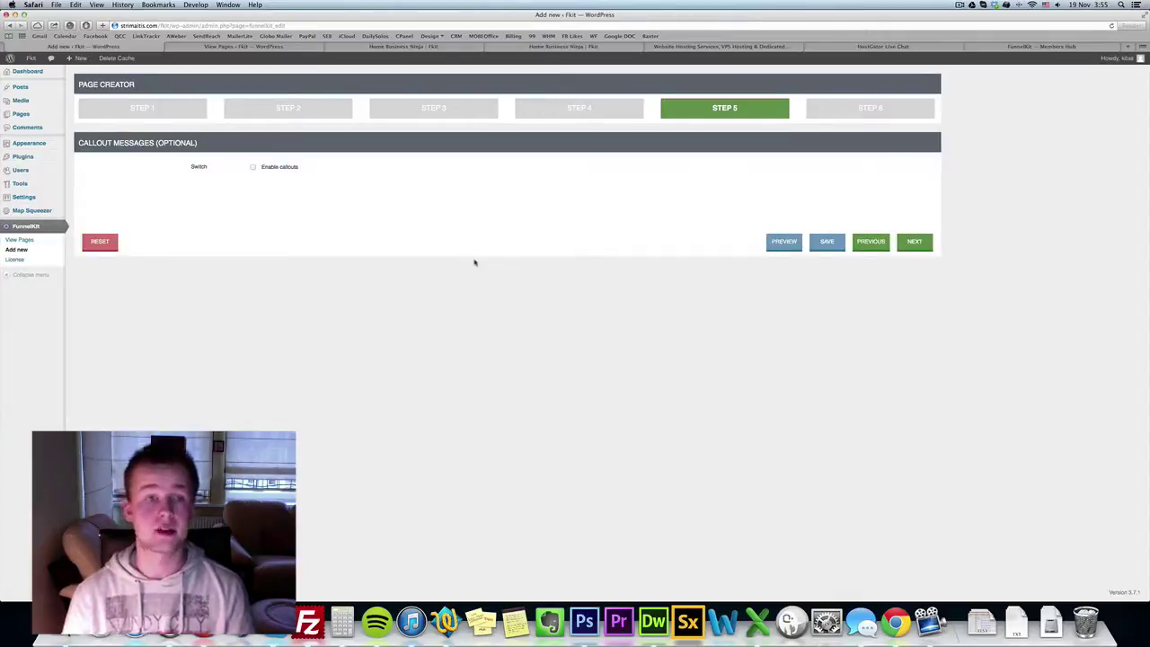
{"action": "left_click", "coordinate": [265, 168]}
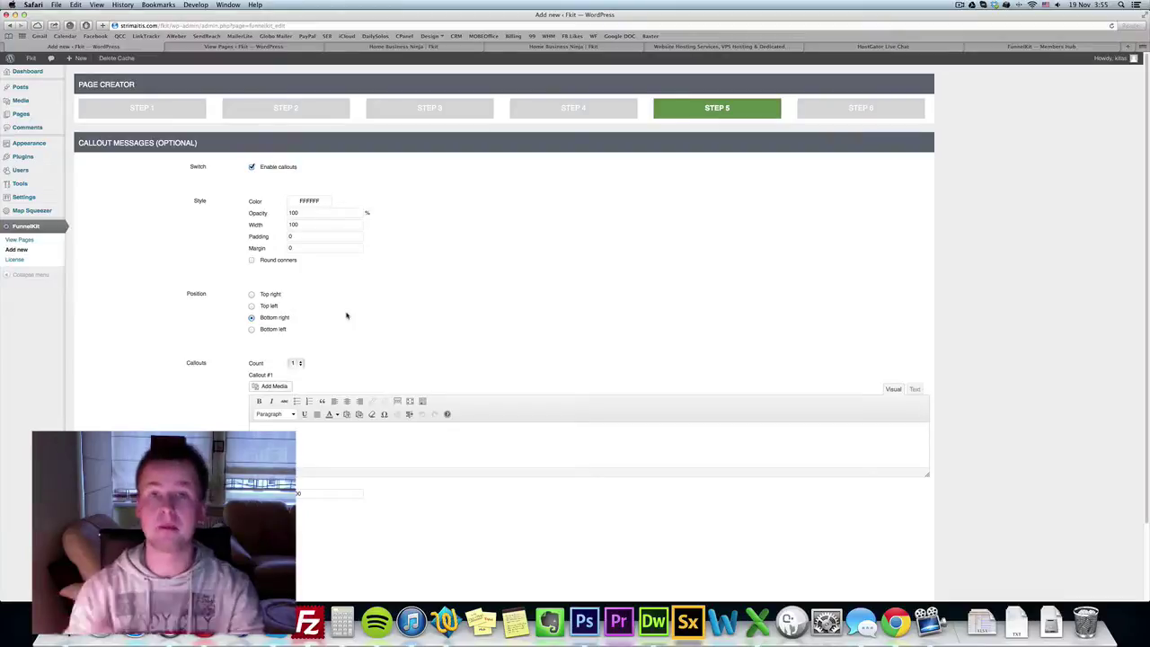
{"action": "left_click", "coordinate": [878, 112]}
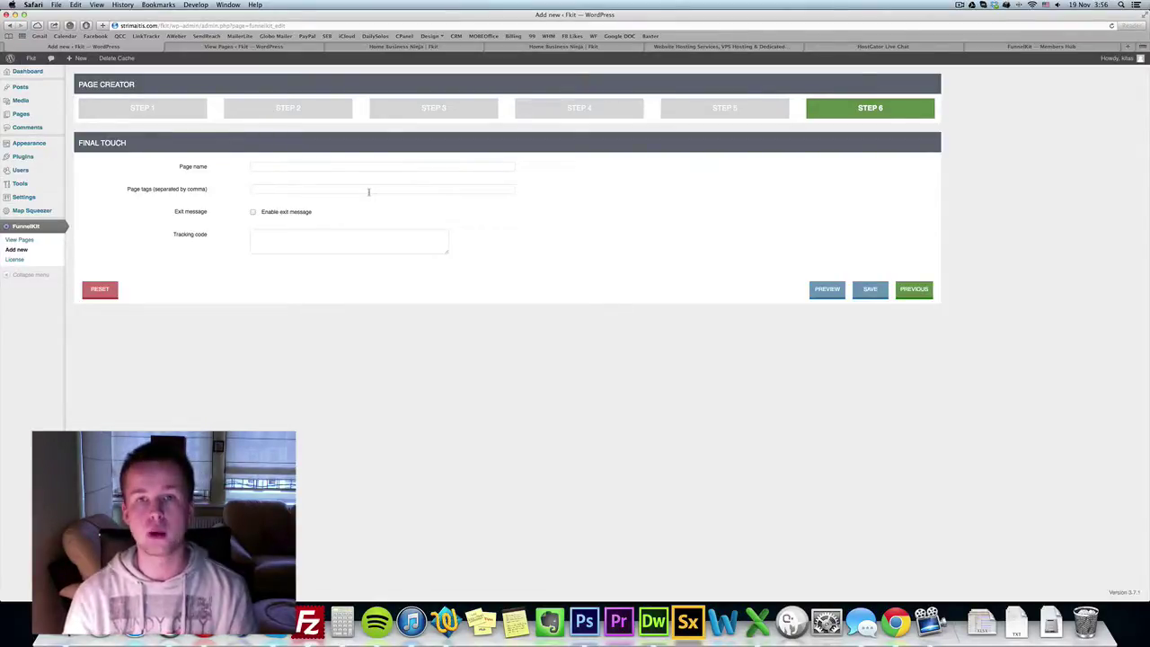
{"action": "left_click", "coordinate": [252, 212]}
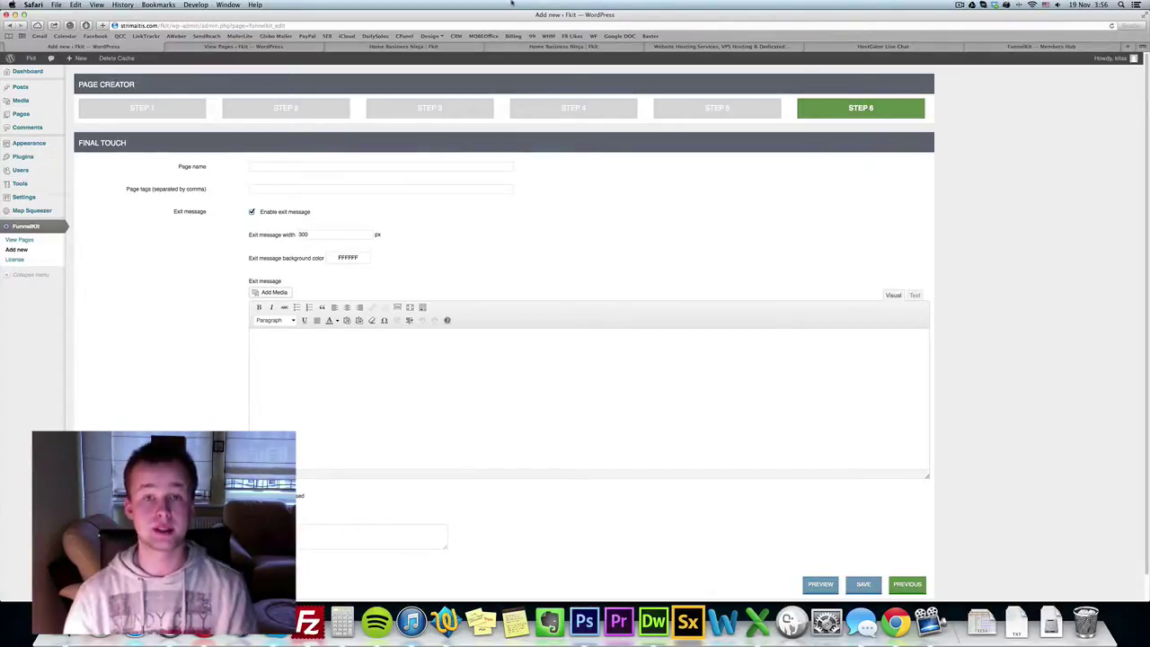
- Reload the published Home Business Ninja page with the wooden background, examine its callouts and trigger its exit message
{"action": "left_click", "coordinate": [387, 46]}
{"action": "left_click", "coordinate": [314, 194]}
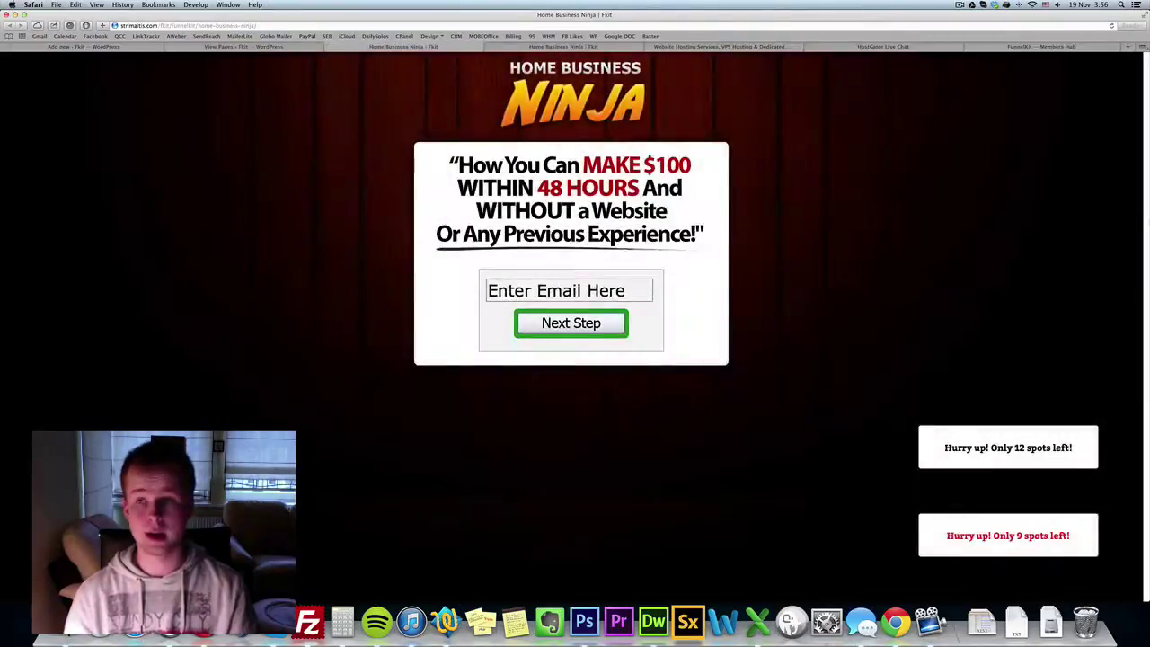
{"action": "left_click", "coordinate": [1112, 26]}
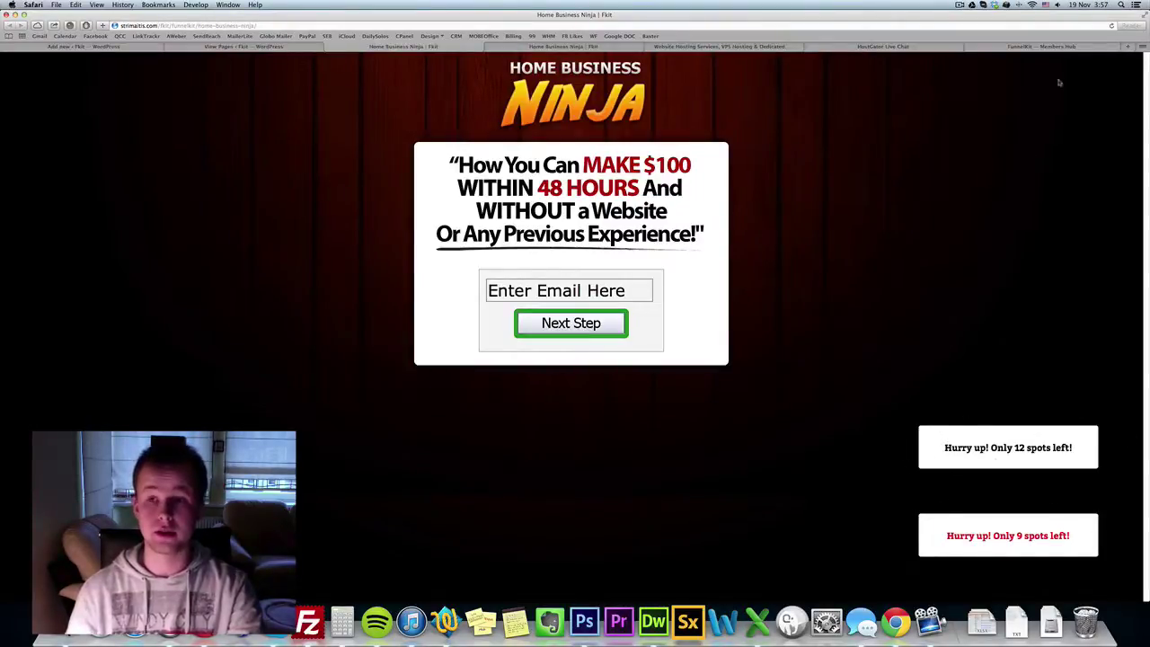
{"action": "mouse_move", "coordinate": [1057, 72]}
{"action": "left_click", "coordinate": [176, 208]}
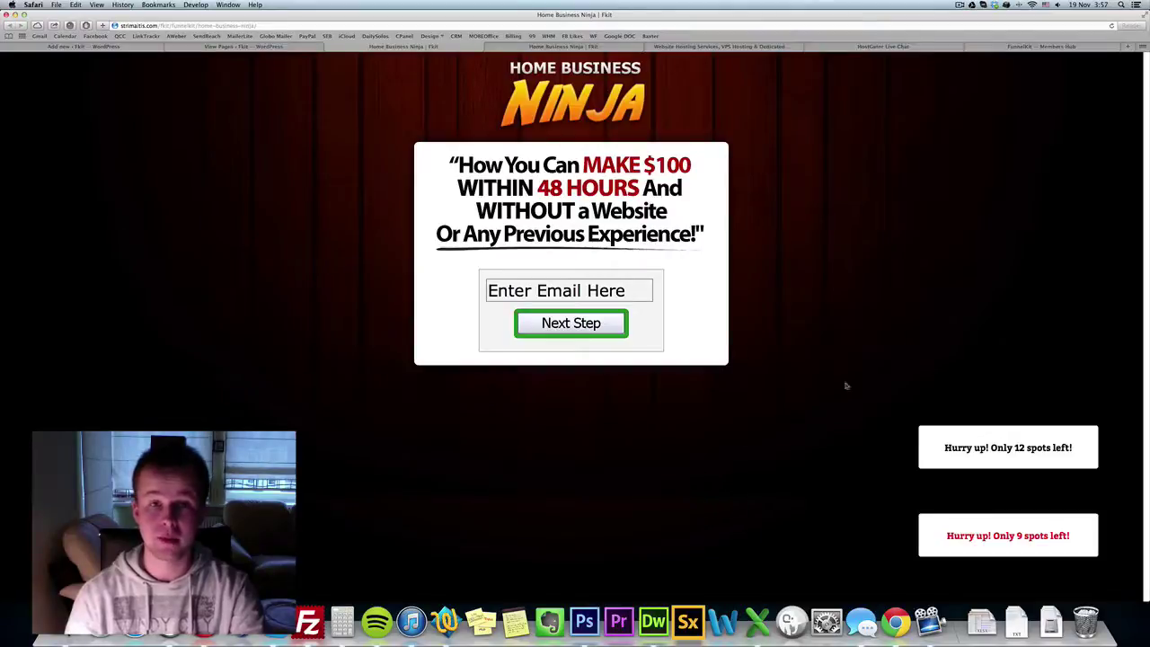
{"action": "mouse_move", "coordinate": [378, 50]}
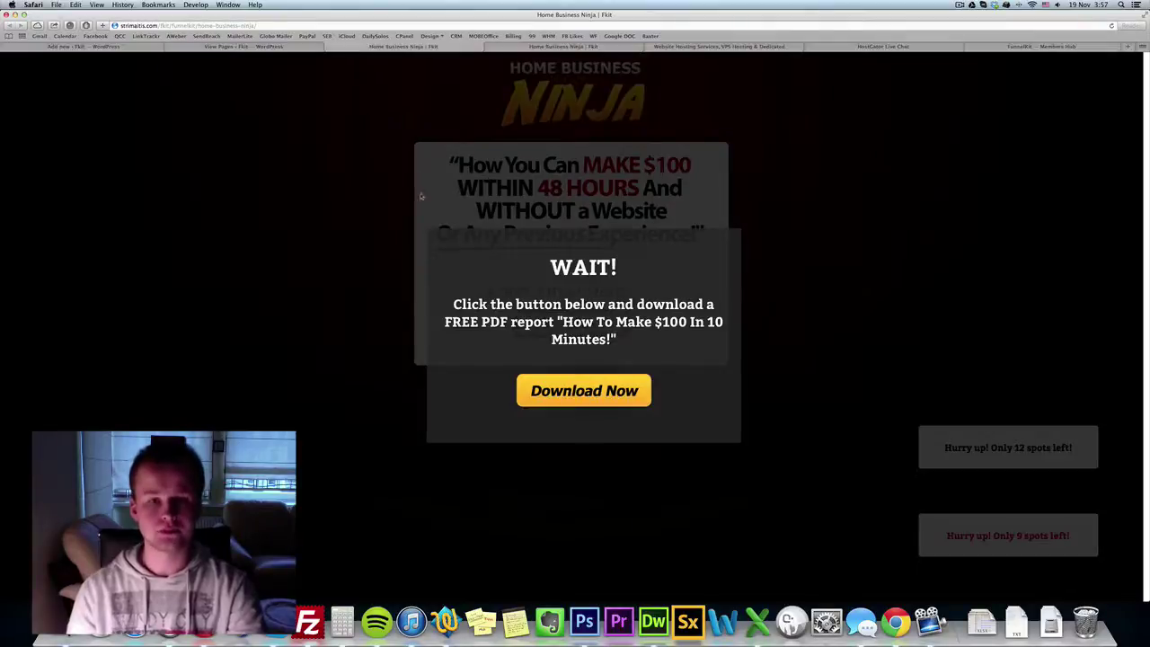
- Return to the page creator's final step and examine the exit message options, placing the cursor in the message editor
{"action": "left_click", "coordinate": [275, 48]}
{"action": "left_click", "coordinate": [144, 116]}
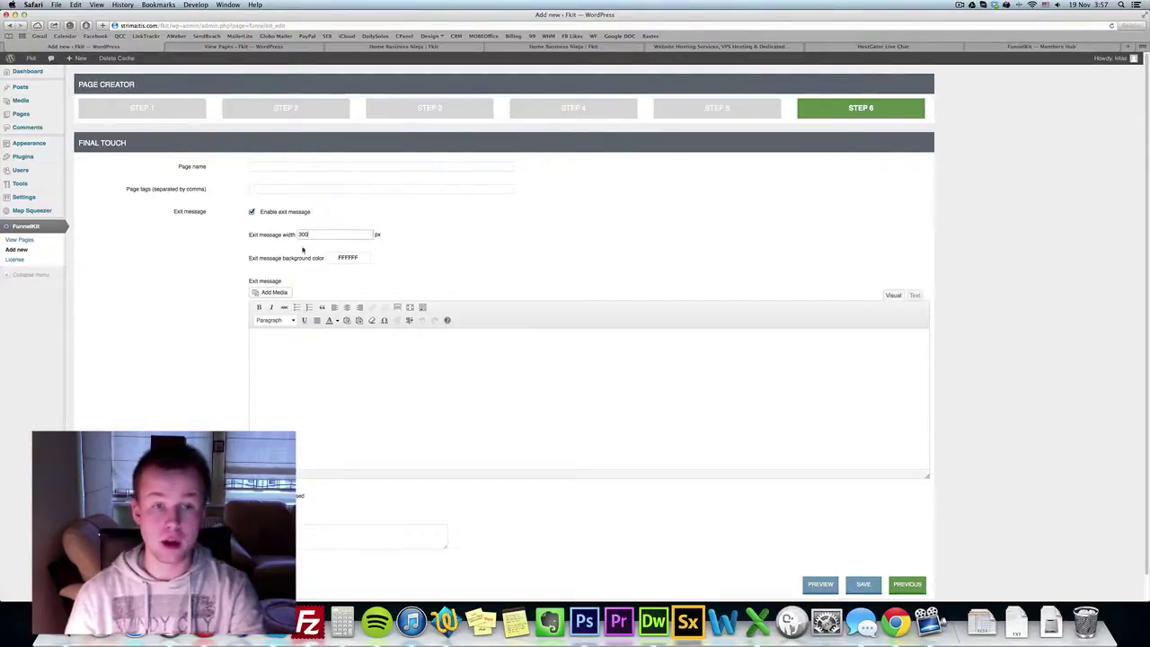
{"action": "scroll", "coordinate": [339, 280], "scroll_direction": "down", "scroll_amount": 1}
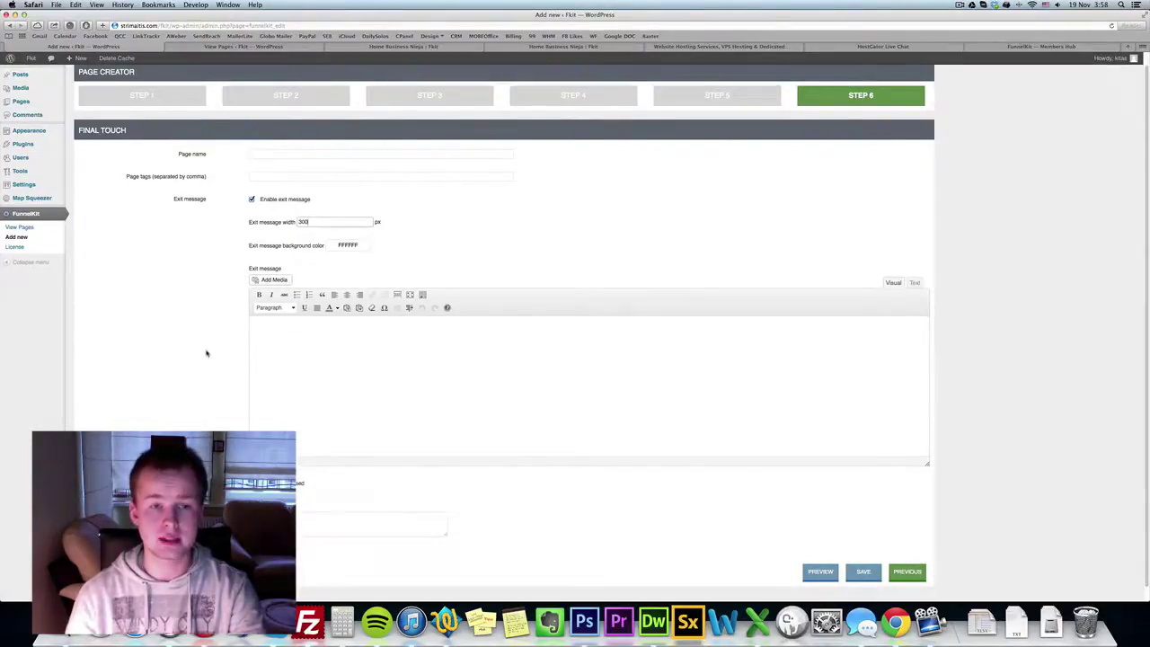
{"action": "scroll", "coordinate": [216, 346], "scroll_direction": "down", "scroll_amount": 1}
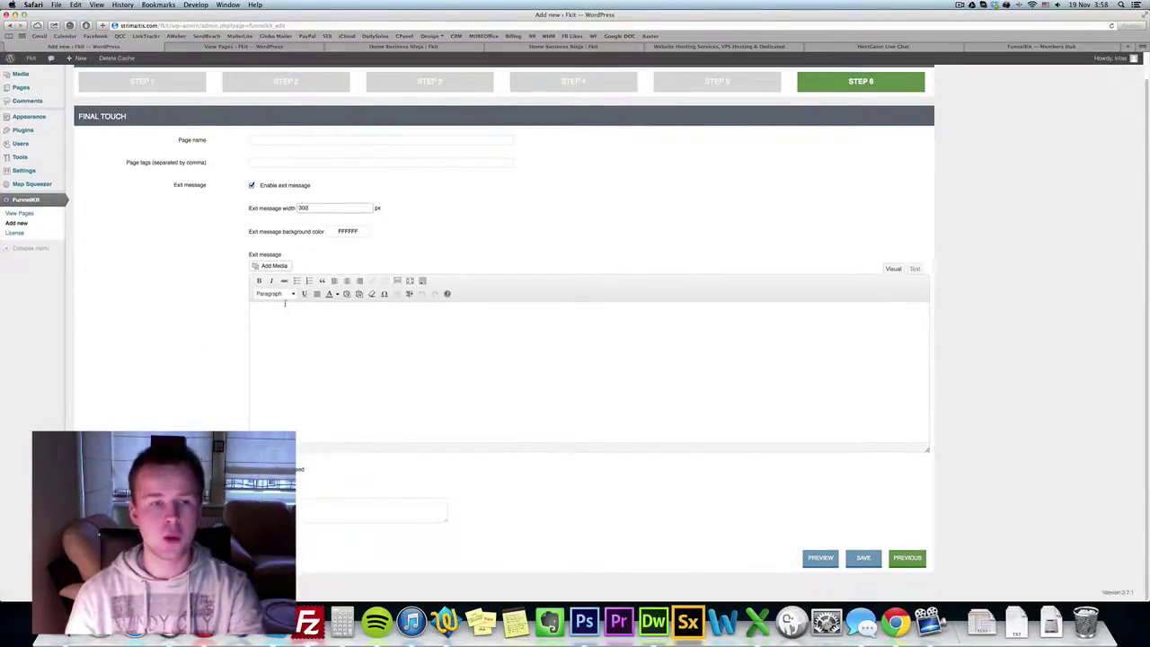
{"action": "left_click", "coordinate": [345, 342]}
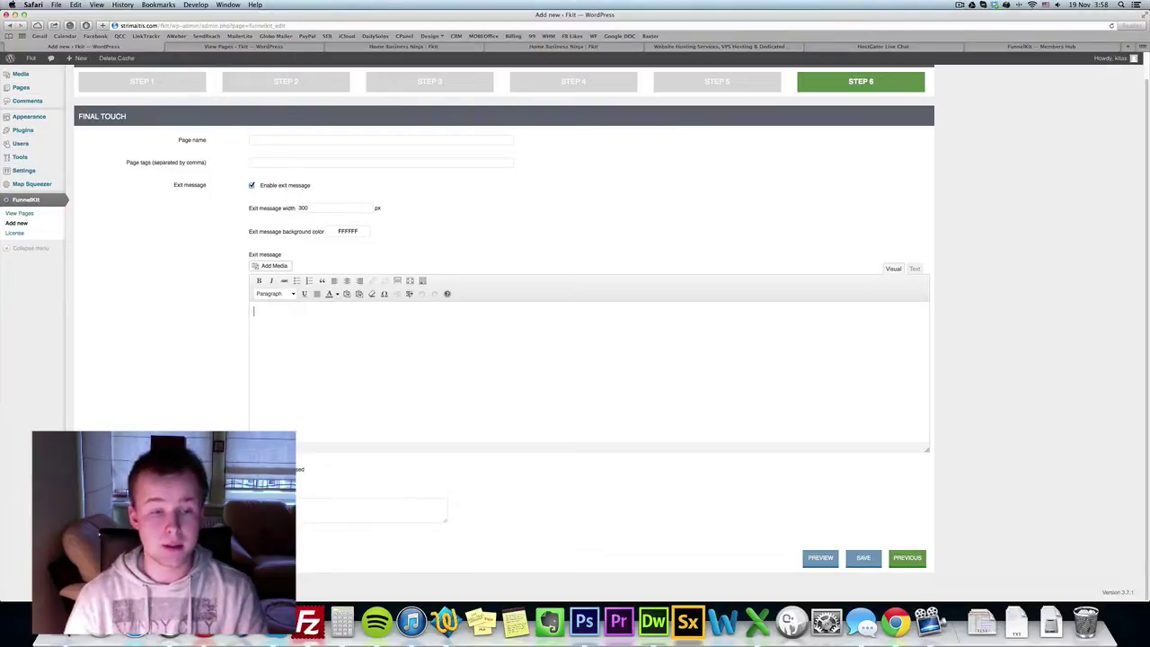
- Trigger the wooden-background page's exit message again and compare it with the map-background version of Home Business Ninja
{"action": "left_click", "coordinate": [442, 48]}
{"action": "left_click", "coordinate": [187, 259]}
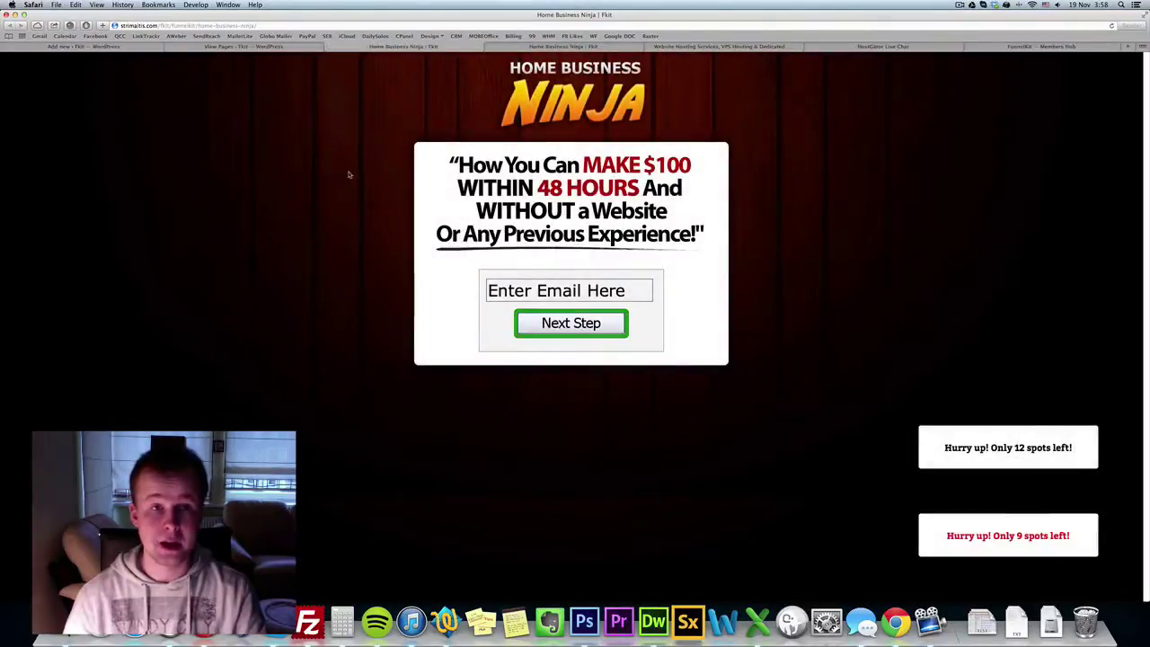
{"action": "mouse_move", "coordinate": [351, 46]}
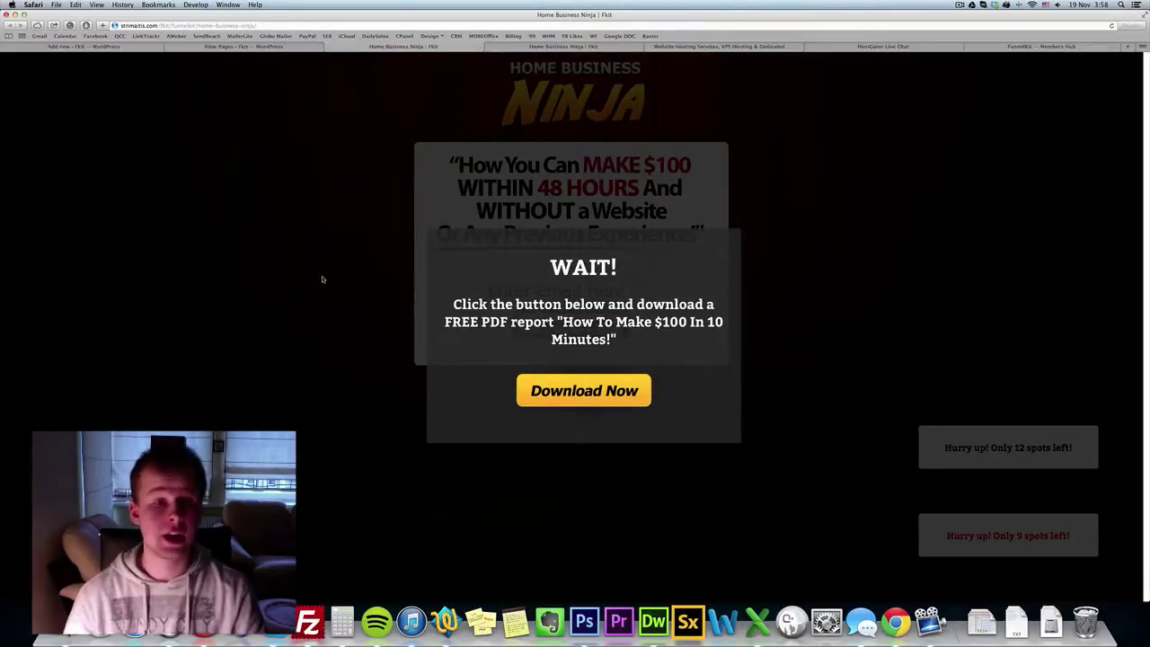
{"action": "left_click", "coordinate": [151, 46]}
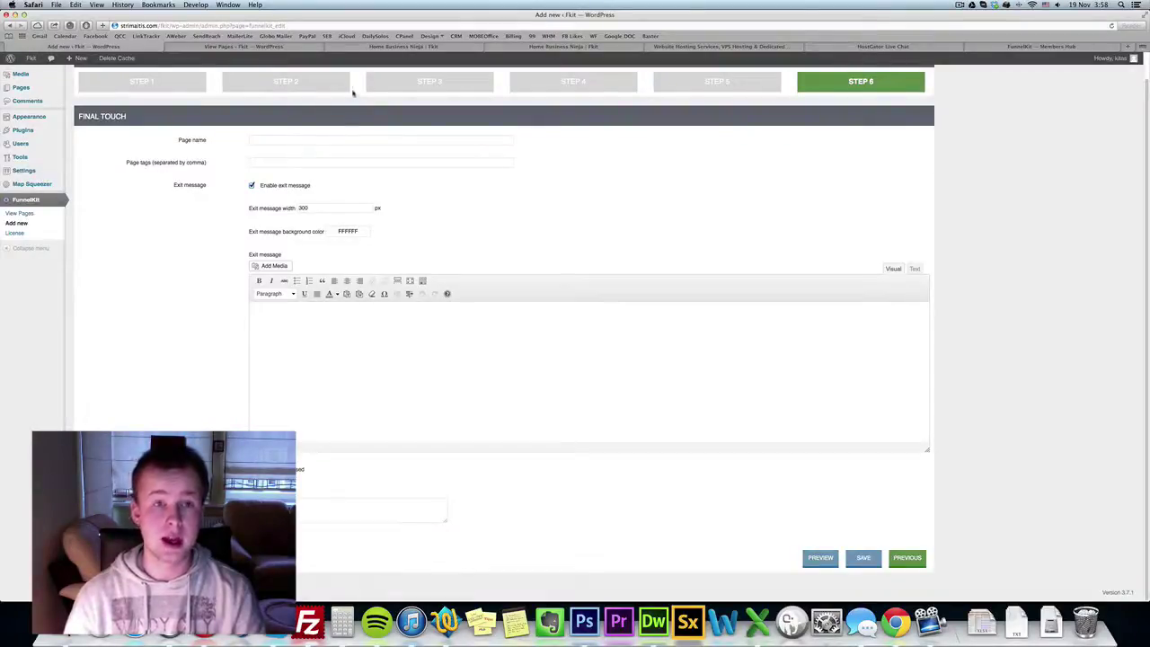
{"action": "left_click", "coordinate": [460, 49]}
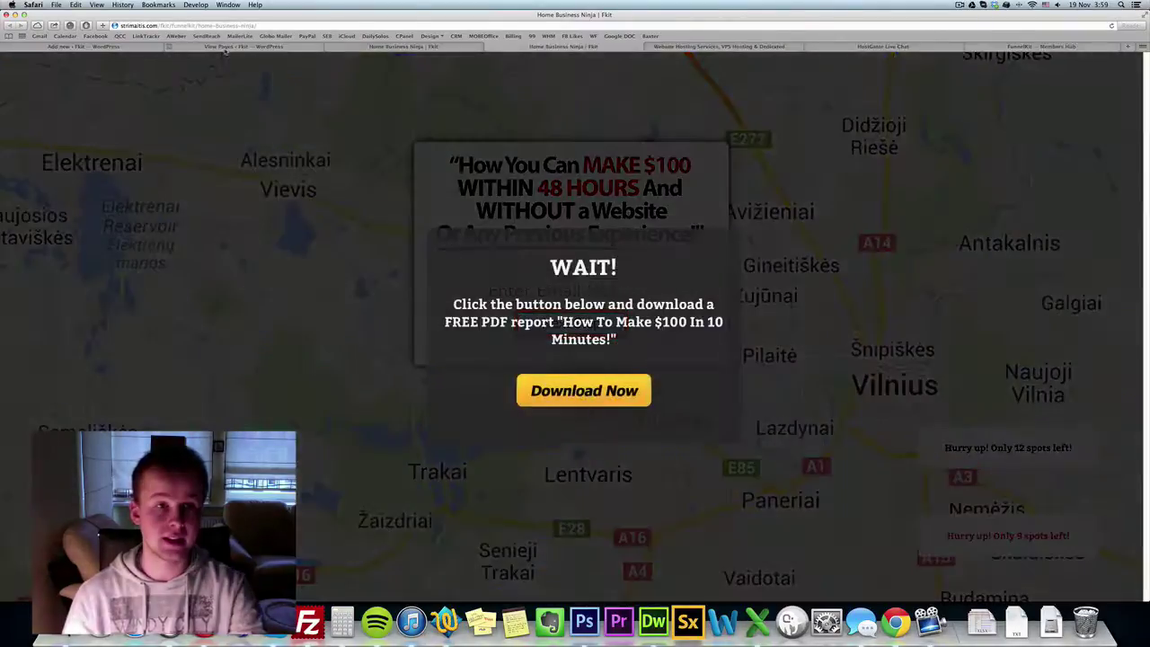
- Check the list of created pages and examine the background settings in step 1 of the page creator
{"action": "left_click", "coordinate": [225, 47]}
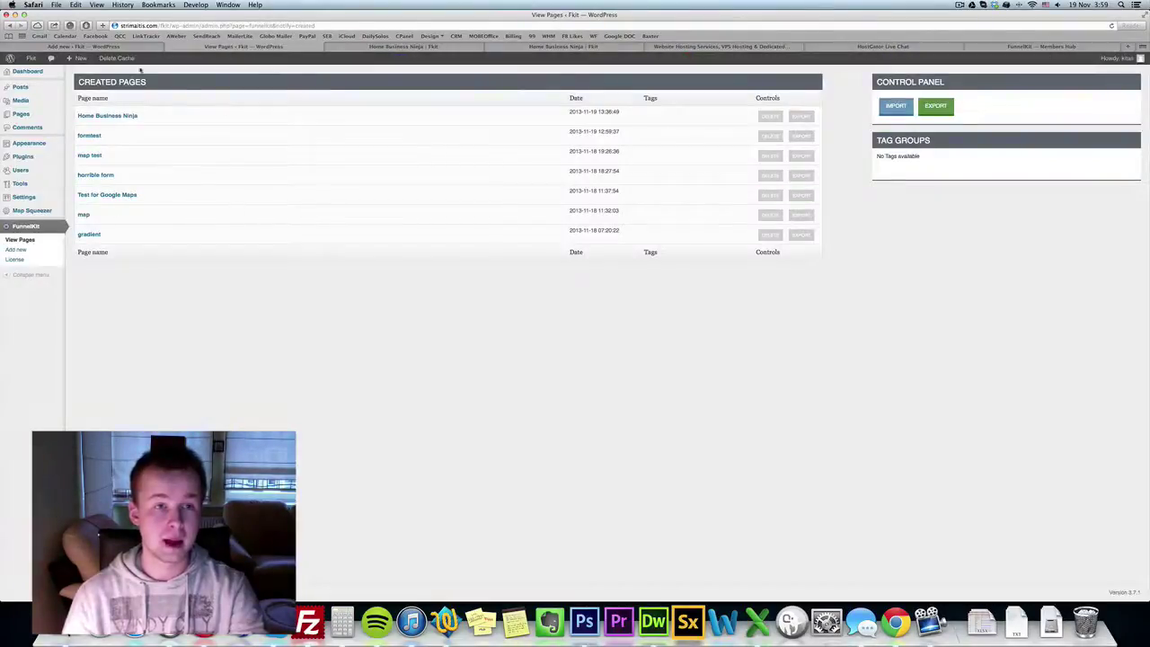
{"action": "left_click", "coordinate": [108, 46]}
{"action": "left_click", "coordinate": [164, 86]}
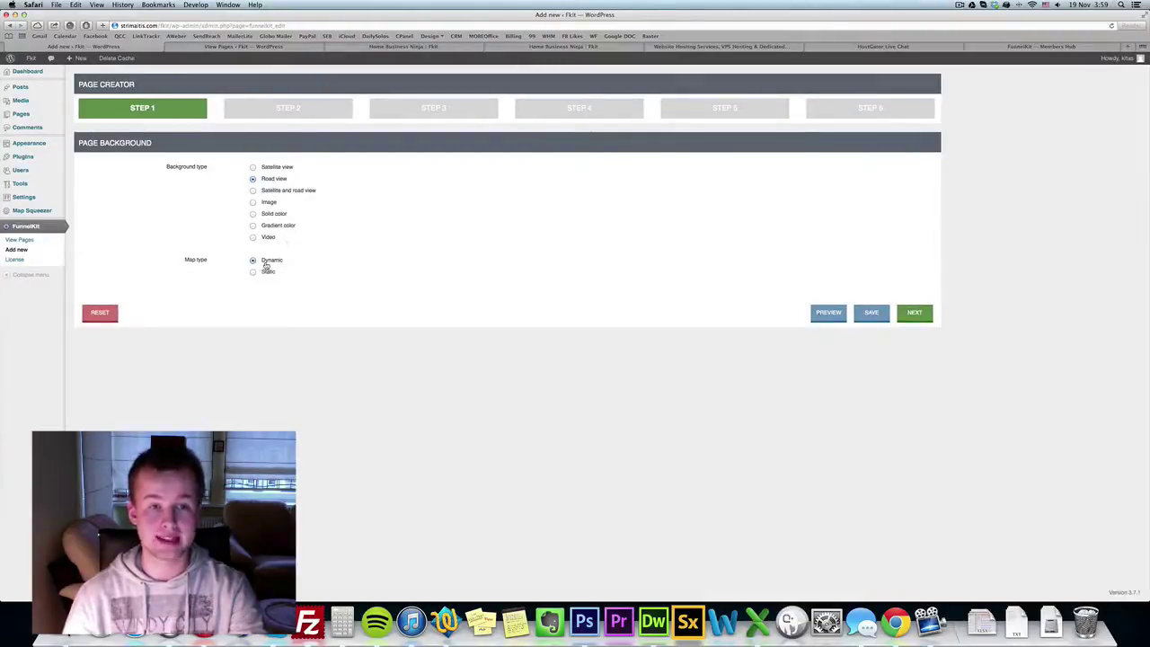
- Examine the map-background Home Business Ninja page with its callouts and trigger its exit message
{"action": "left_click", "coordinate": [548, 47]}
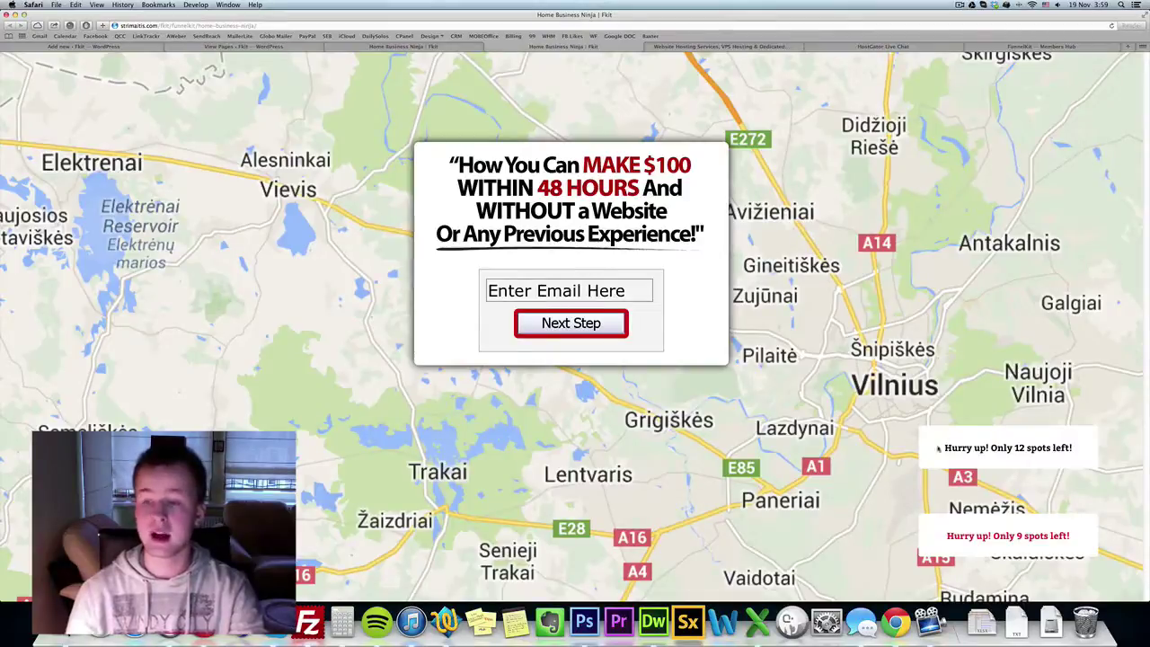
{"action": "mouse_move", "coordinate": [783, 54]}
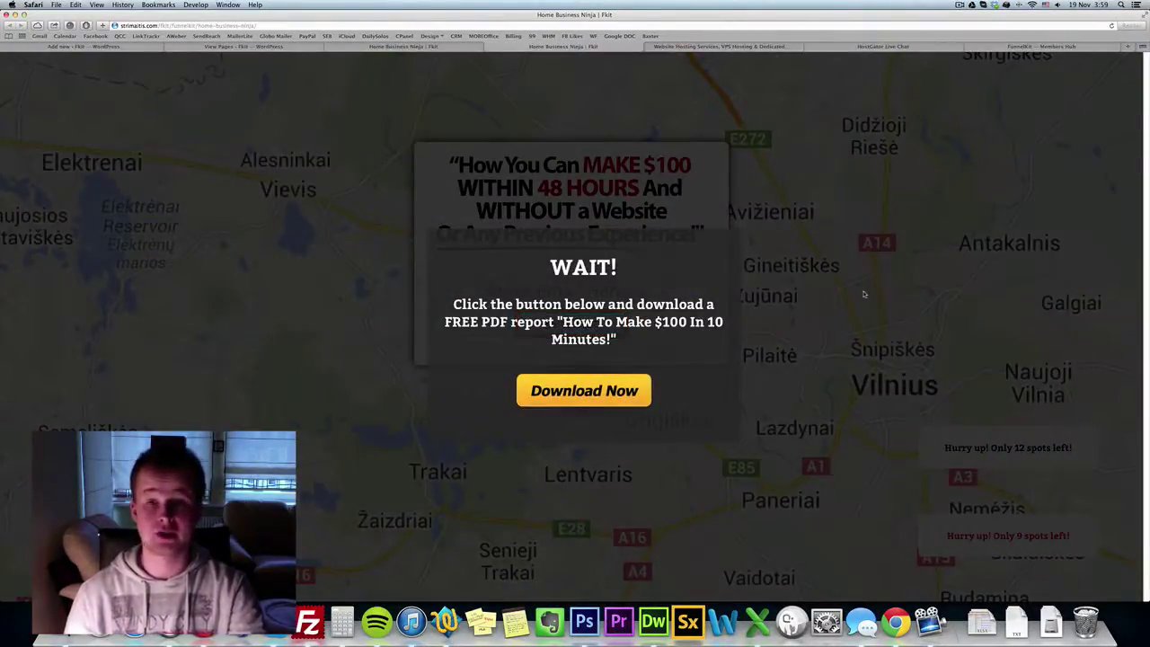
{"action": "left_click", "coordinate": [863, 294]}
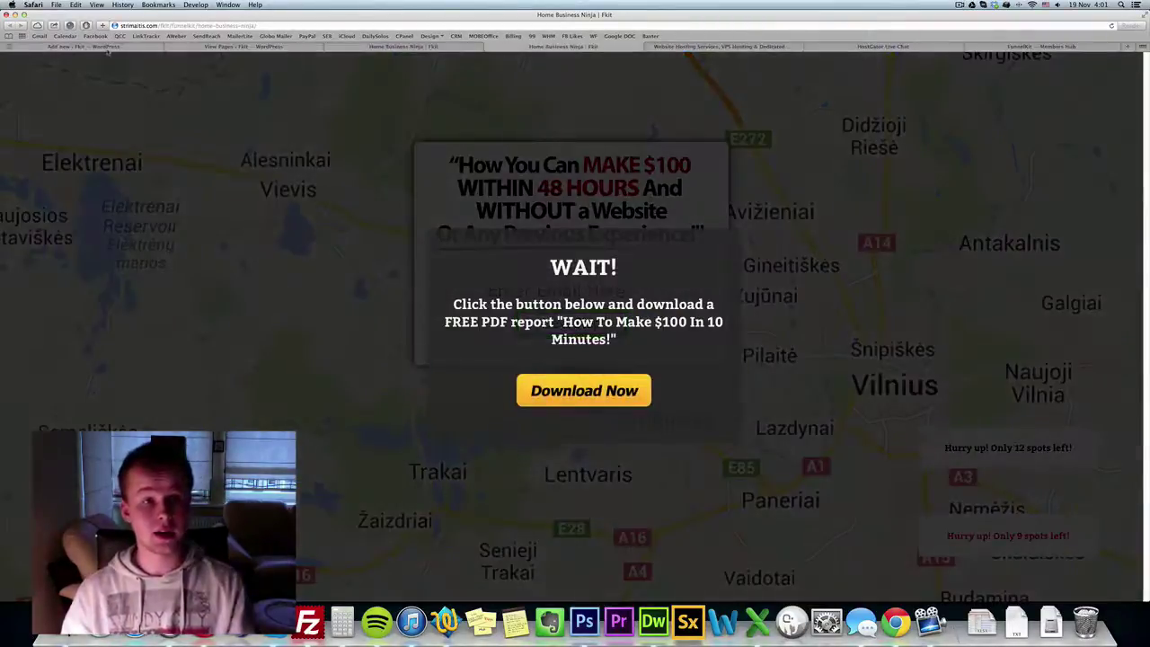
- Return to the page creator and open FunnelKit's list of created pages from there
{"action": "left_click", "coordinate": [101, 47]}
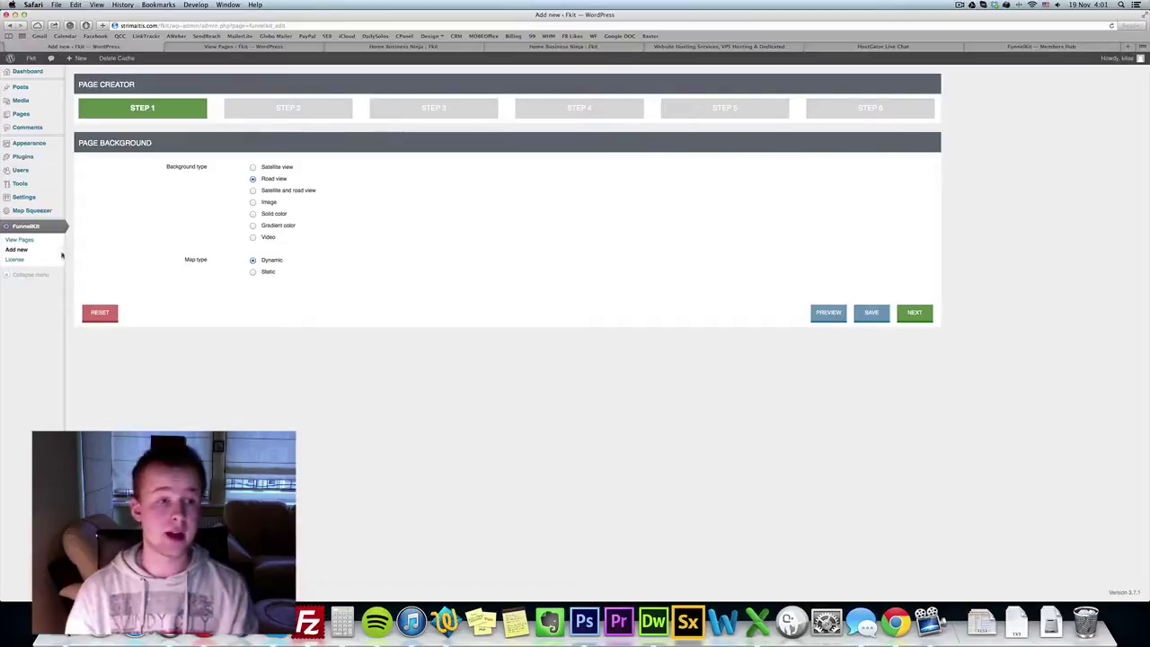
{"action": "left_click", "coordinate": [17, 240]}
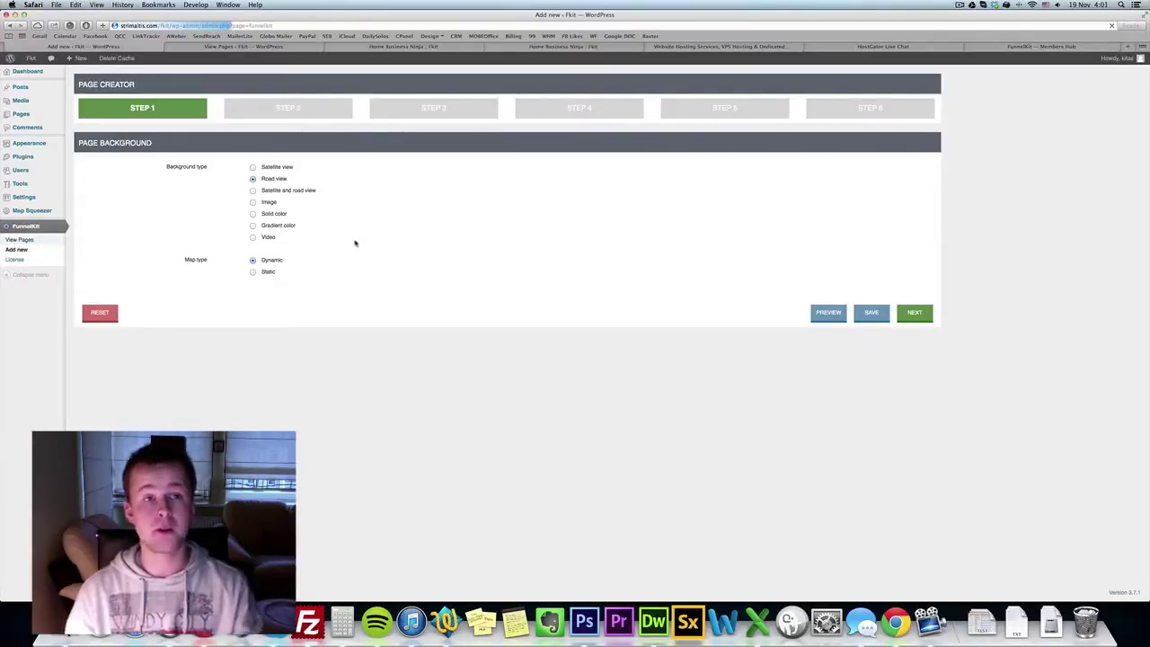